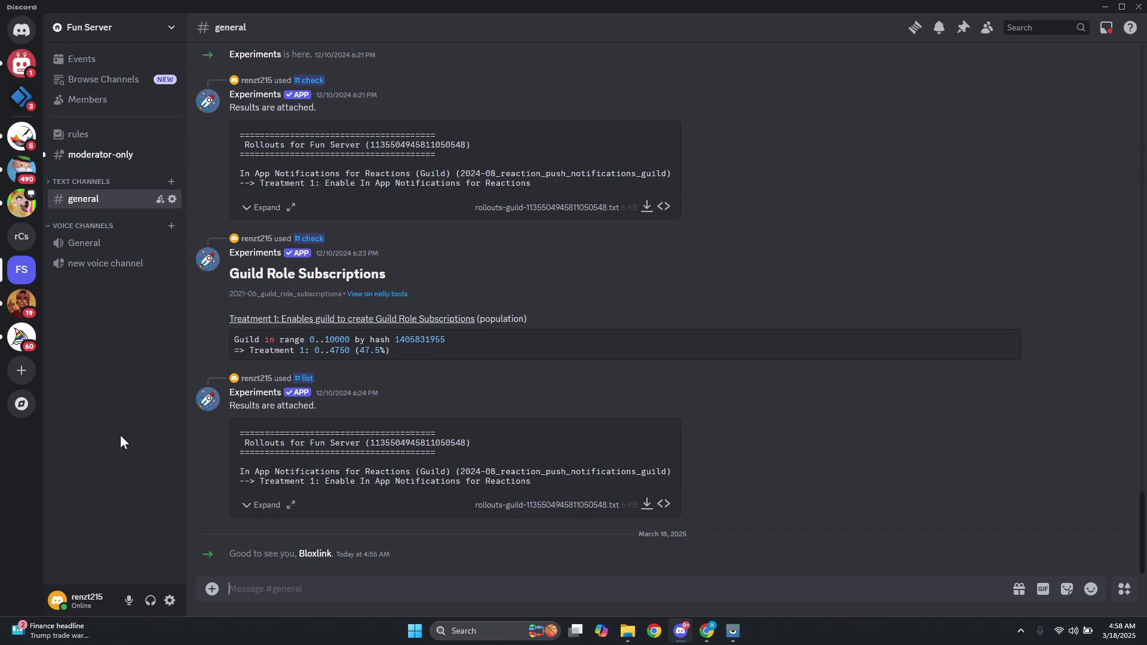
# Step: Create a role named wewo with the teal colour in Fun Server's settings and save it
pyautogui.click(173, 30)
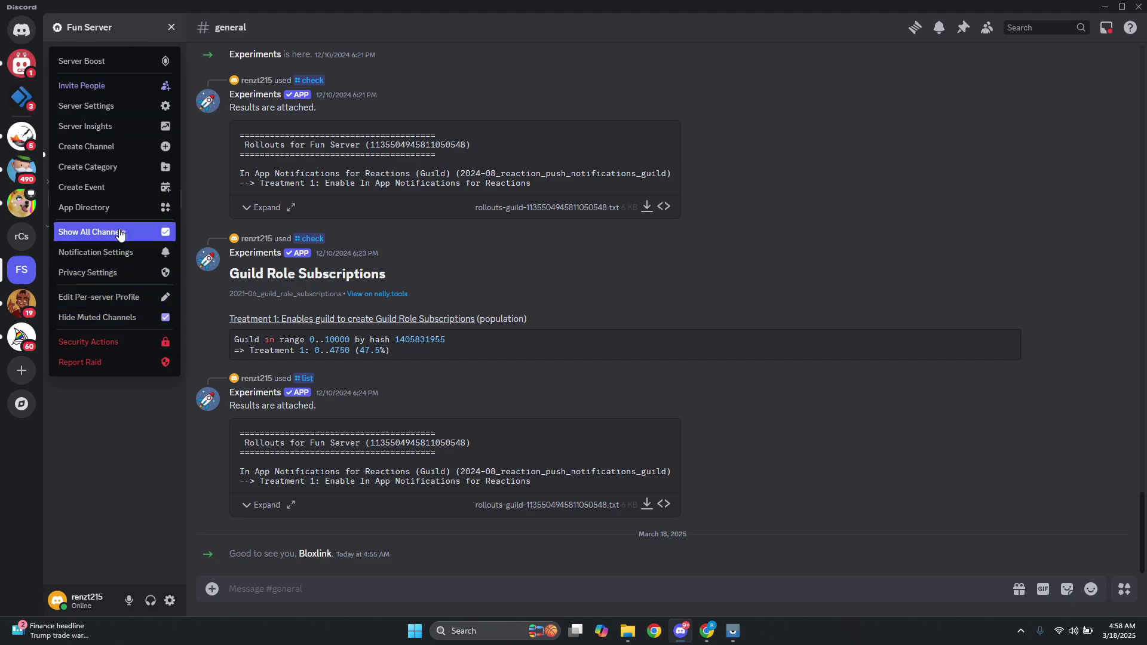
pyautogui.click(119, 107)
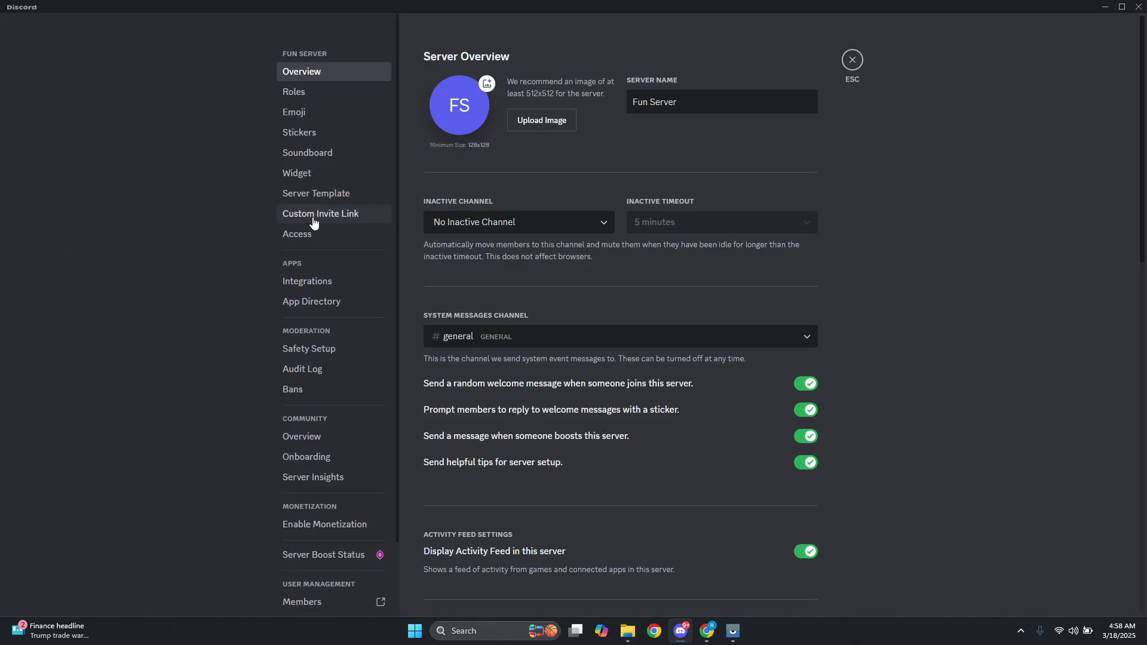
pyautogui.click(326, 95)
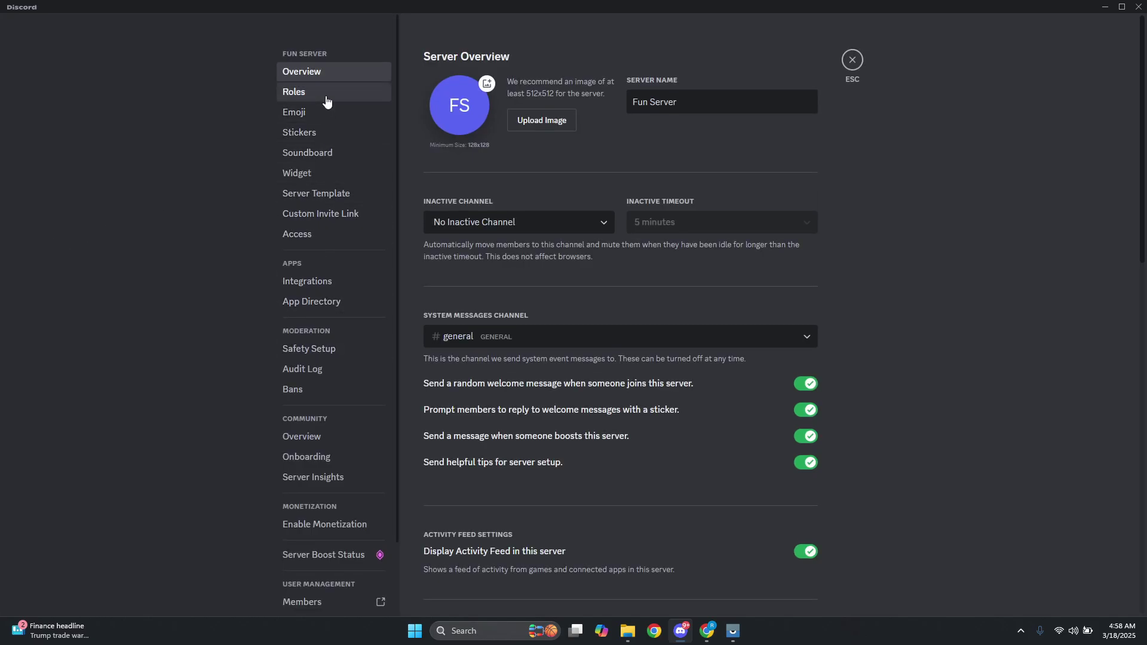
pyautogui.click(806, 171)
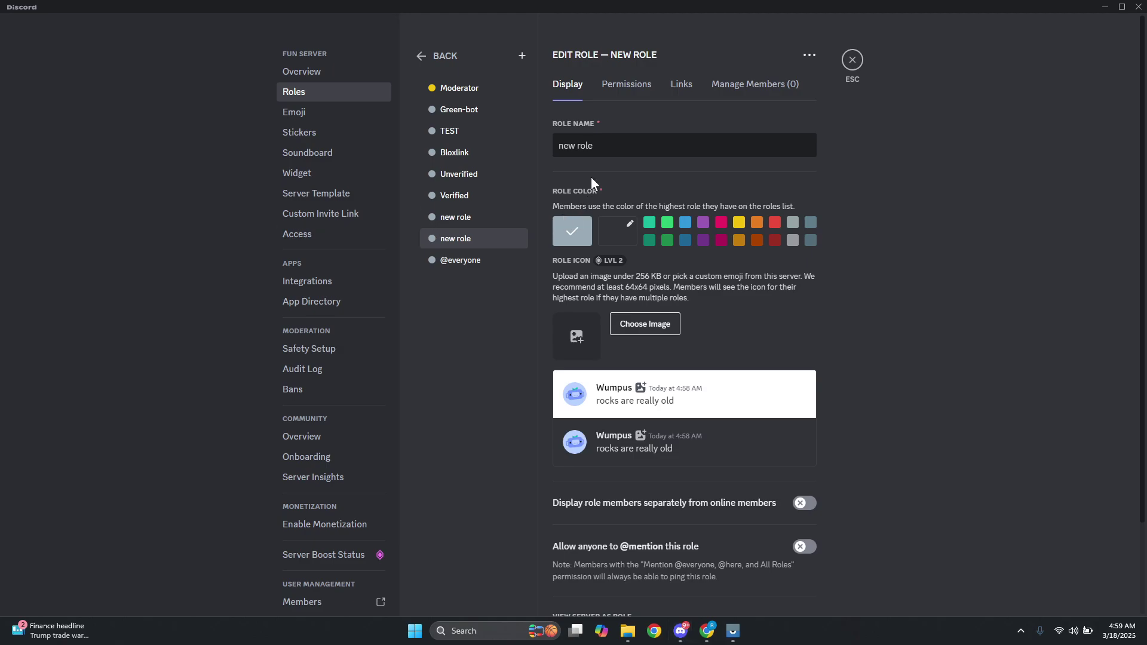
pyautogui.write('wewo')
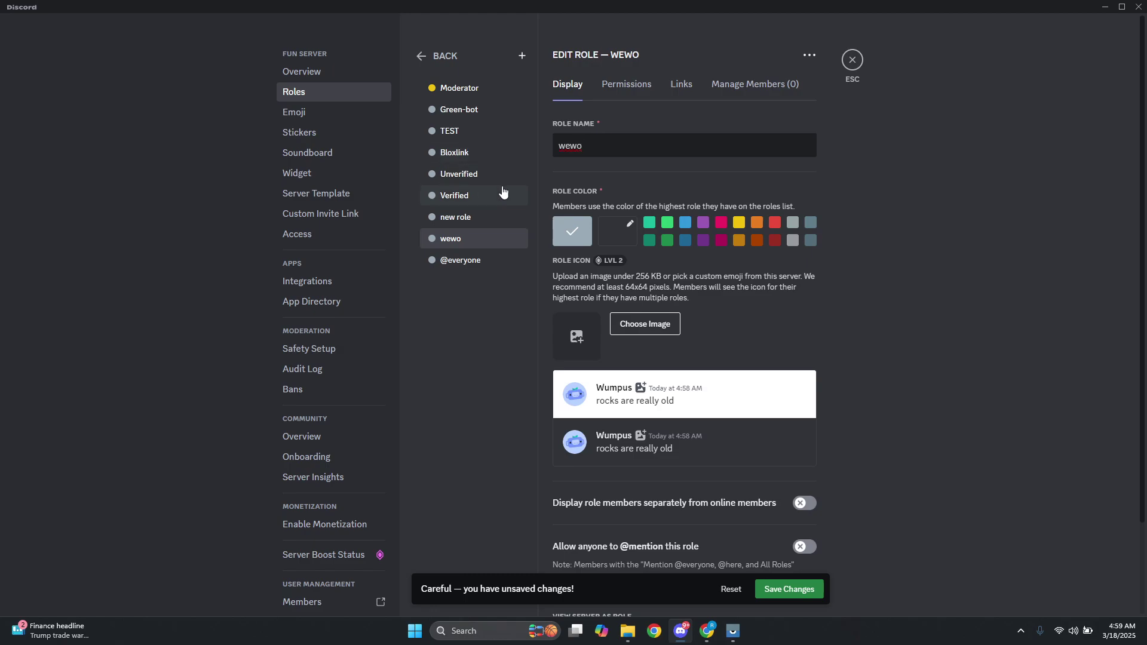
pyautogui.click(650, 226)
pyautogui.click(809, 593)
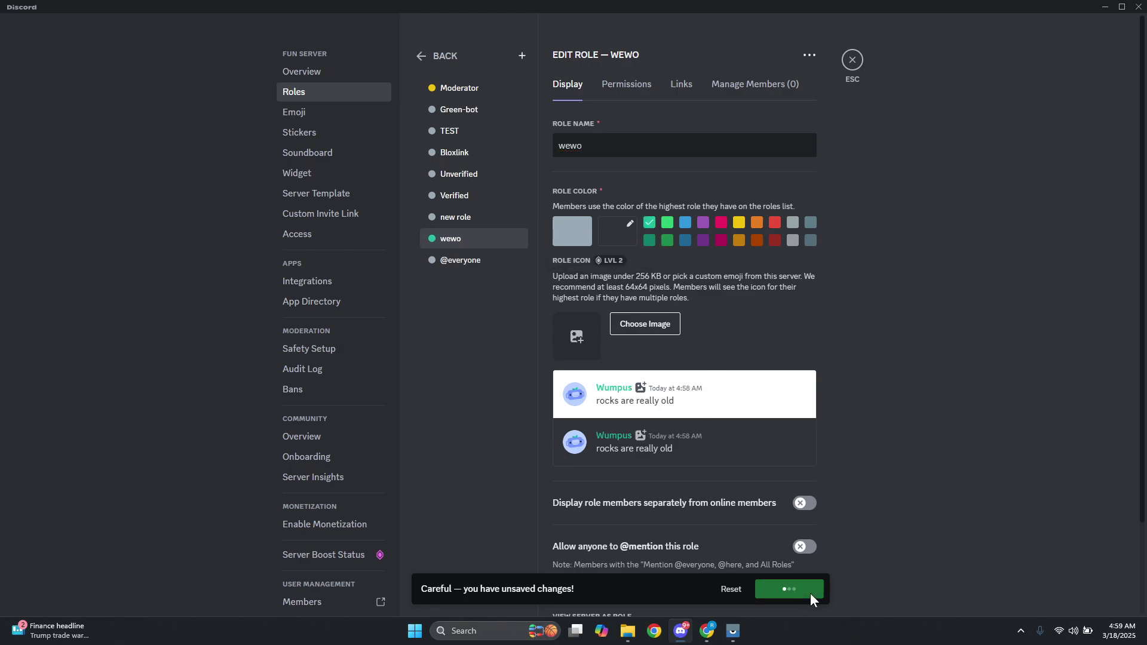
pyautogui.click(458, 239)
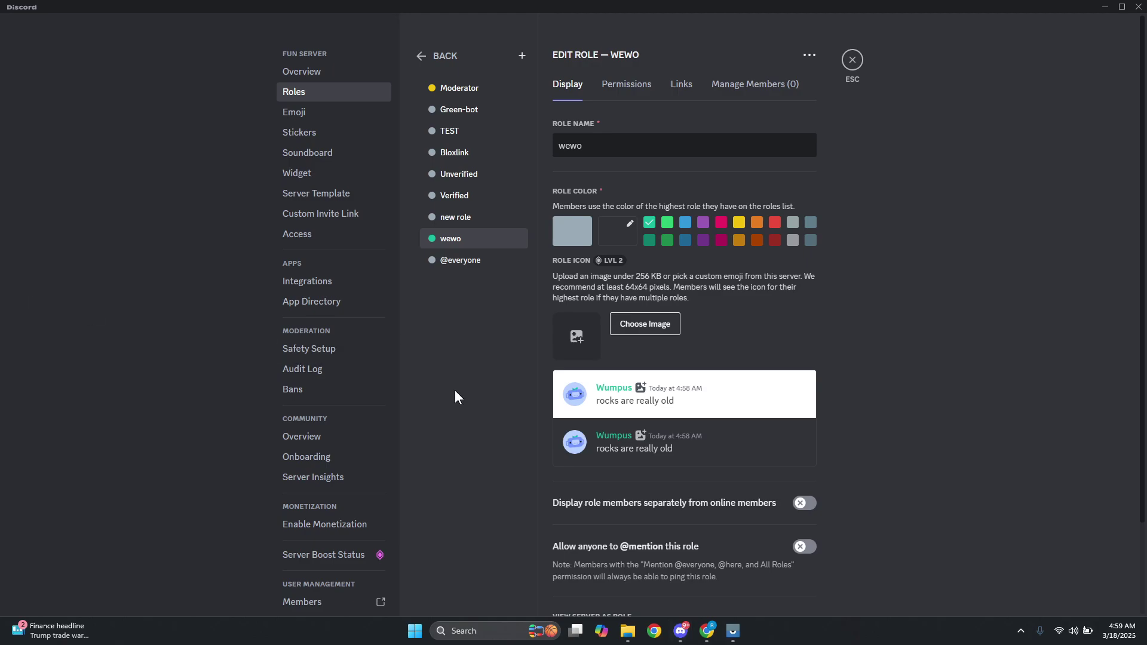
pyautogui.click(316, 302)
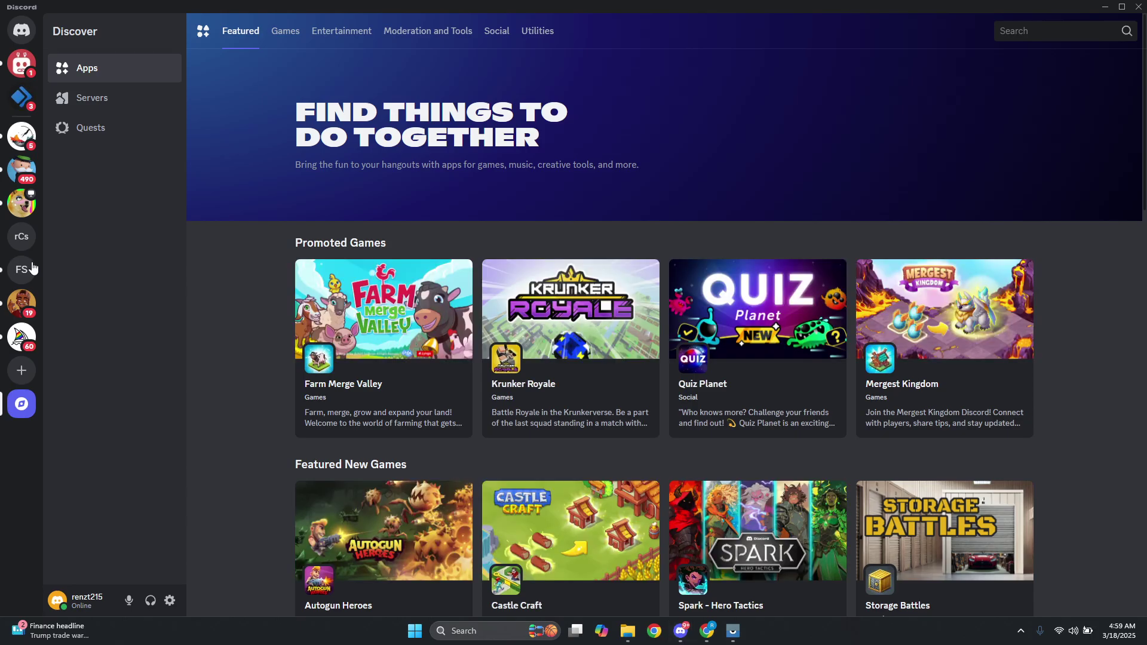
# Step: Search the App Directory for 'carl' and open the carl-bot app page
pyautogui.click(1038, 34)
pyautogui.write('carl')
pyautogui.press('Return')
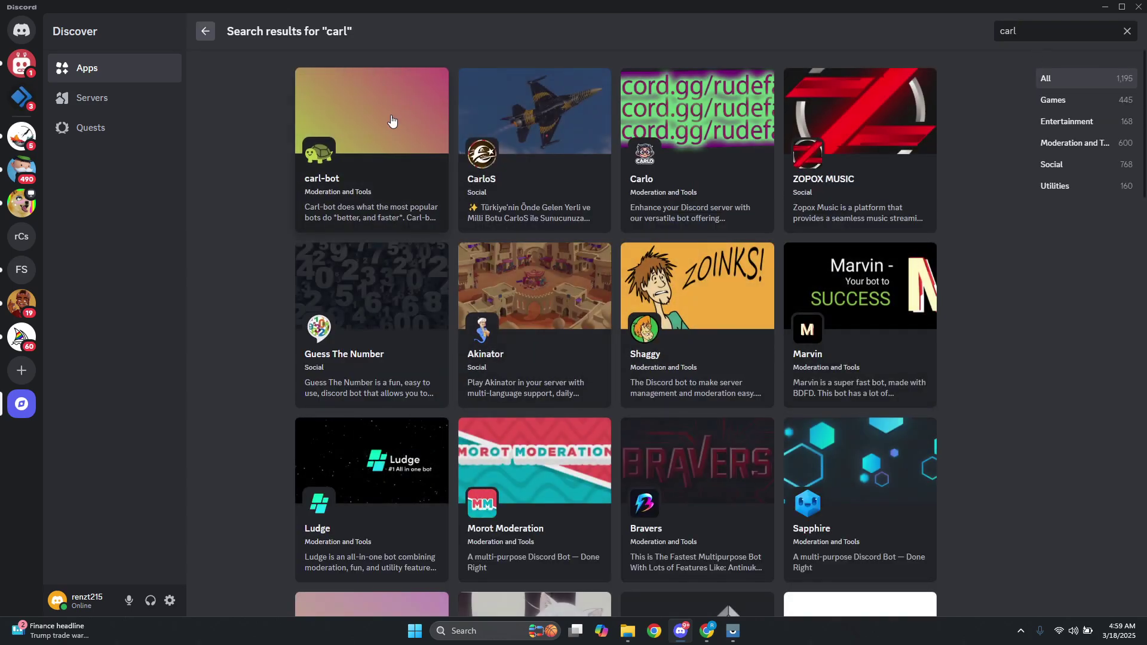
pyautogui.click(398, 110)
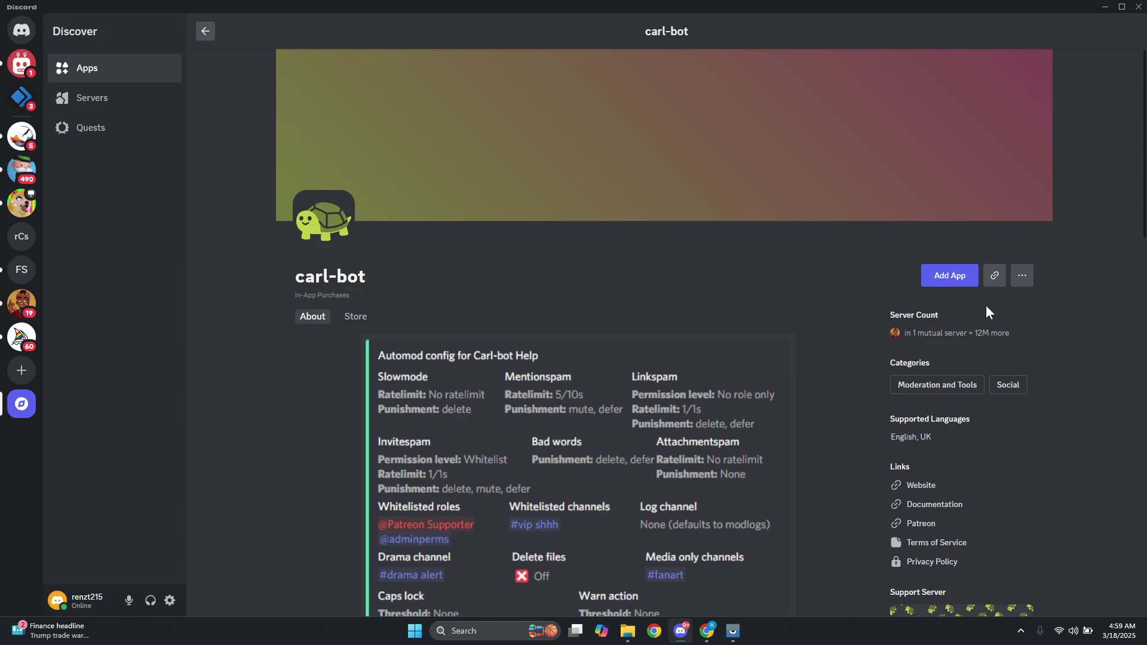
# Step: Add carl-bot to Fun Server, authorize its permissions and pass the captcha
pyautogui.click(947, 276)
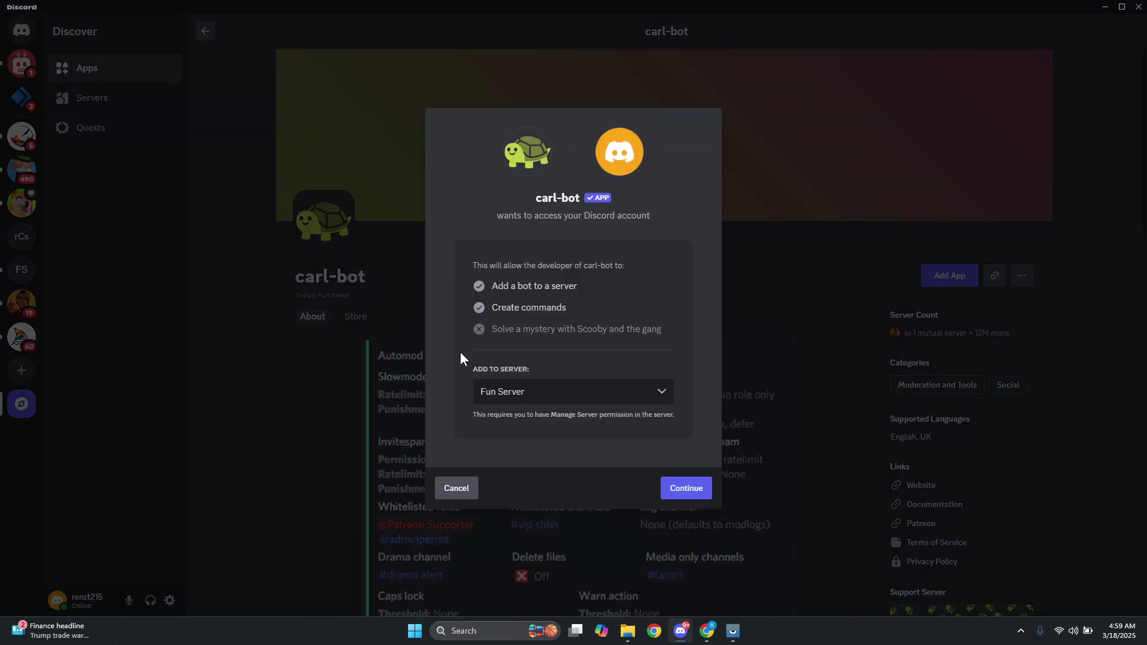
pyautogui.click(684, 498)
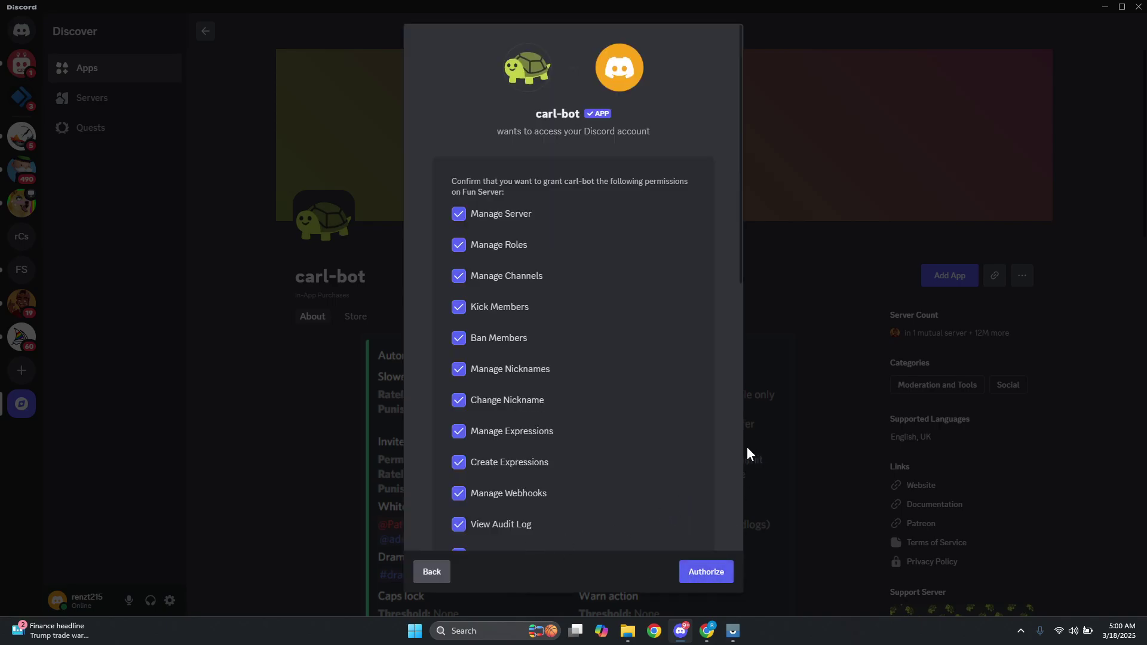
pyautogui.click(727, 575)
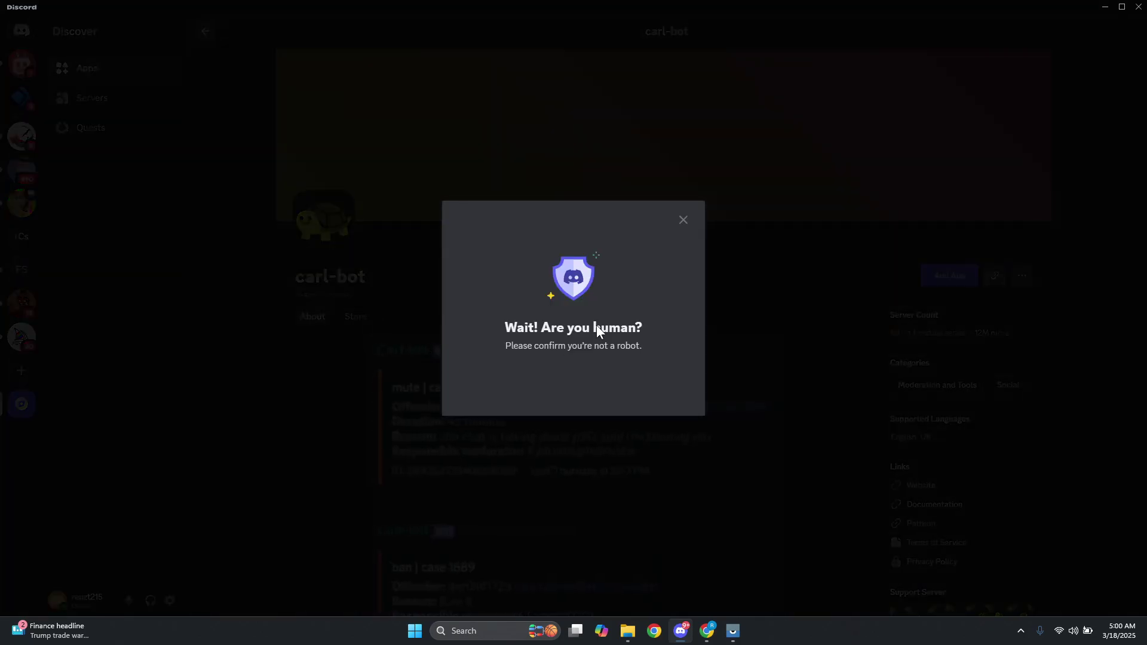
pyautogui.click(502, 363)
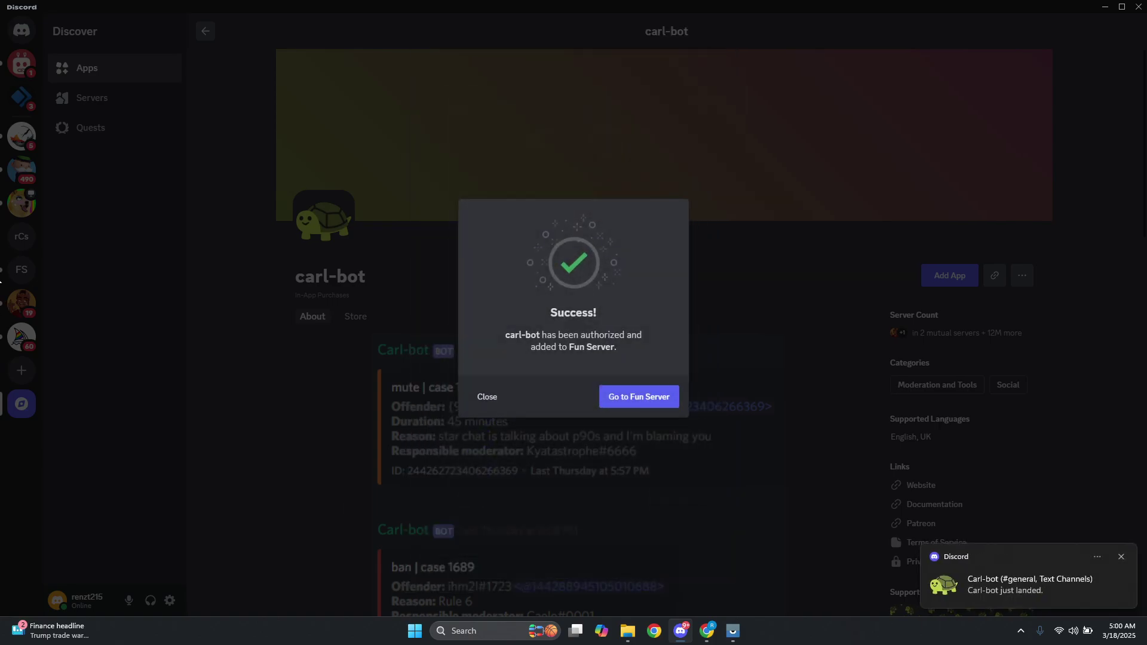
pyautogui.click(642, 397)
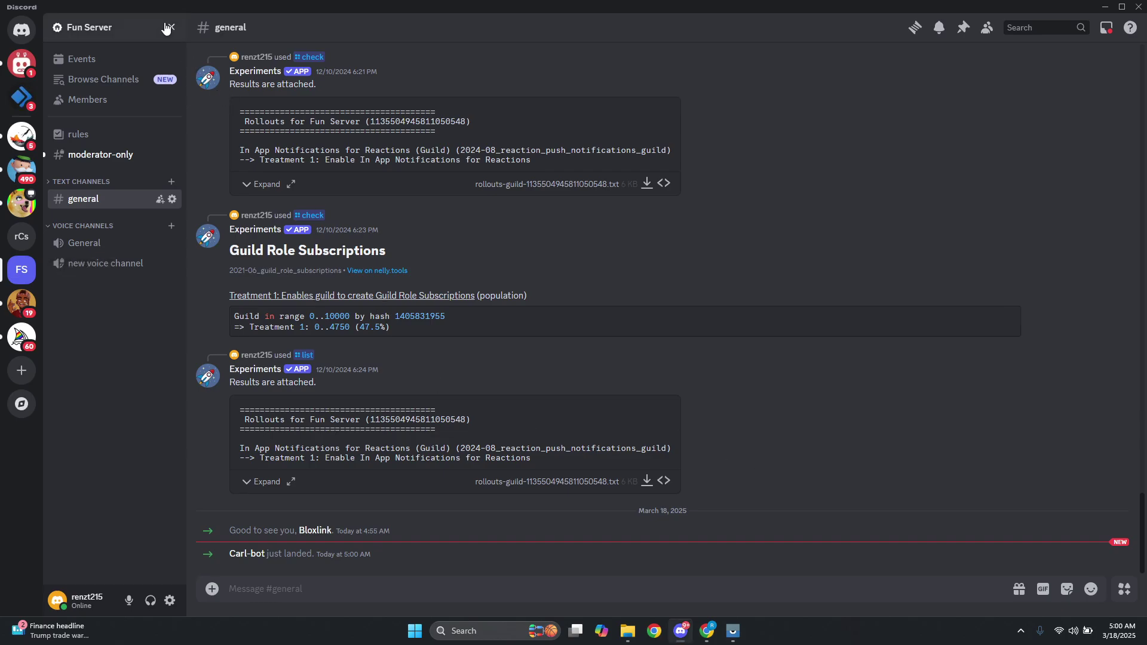
# Step: Move the carl-bot role to the top of Fun Server's role list and save the order
pyautogui.click(167, 27)
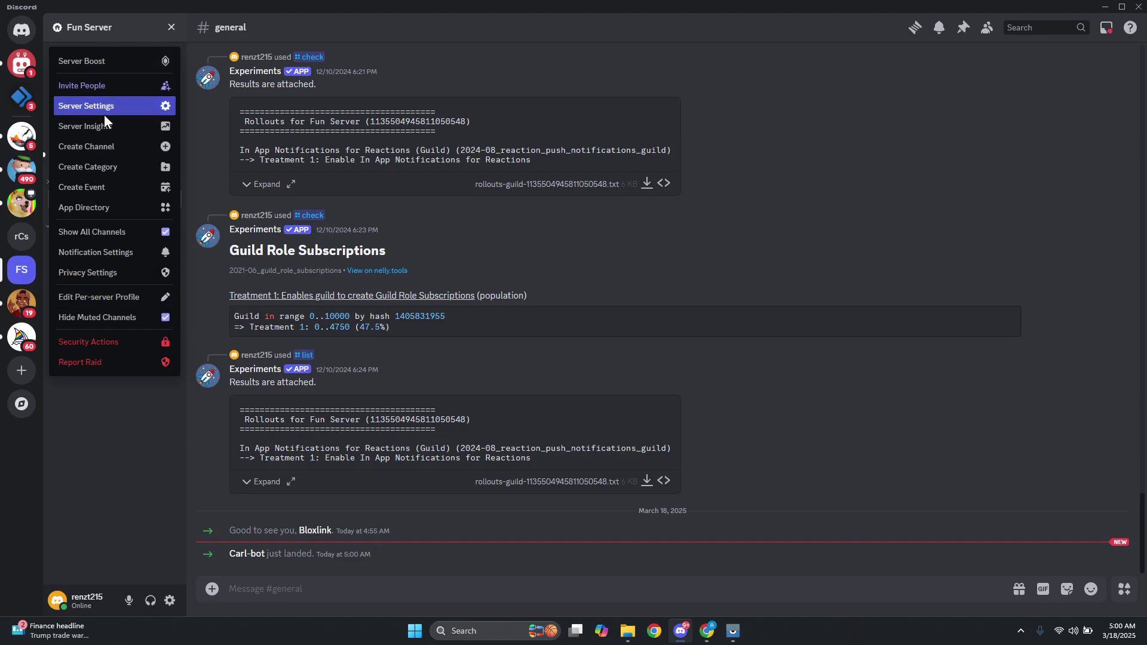
pyautogui.click(86, 105)
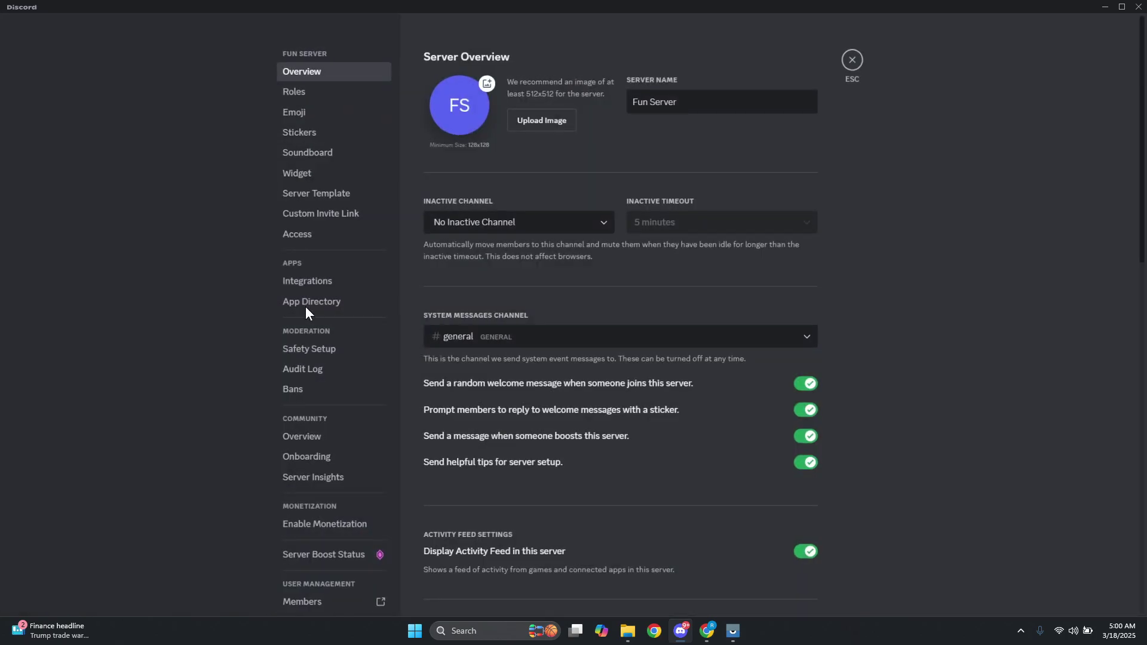
pyautogui.click(332, 92)
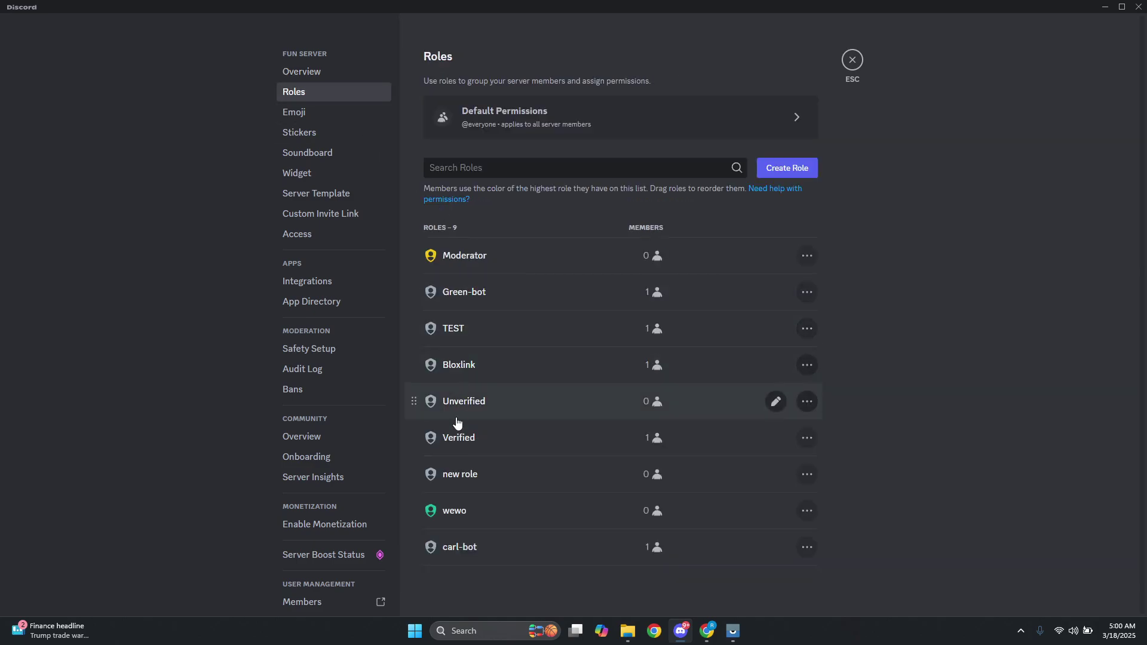
pyautogui.moveTo(416, 548); pyautogui.dragTo(425, 256)
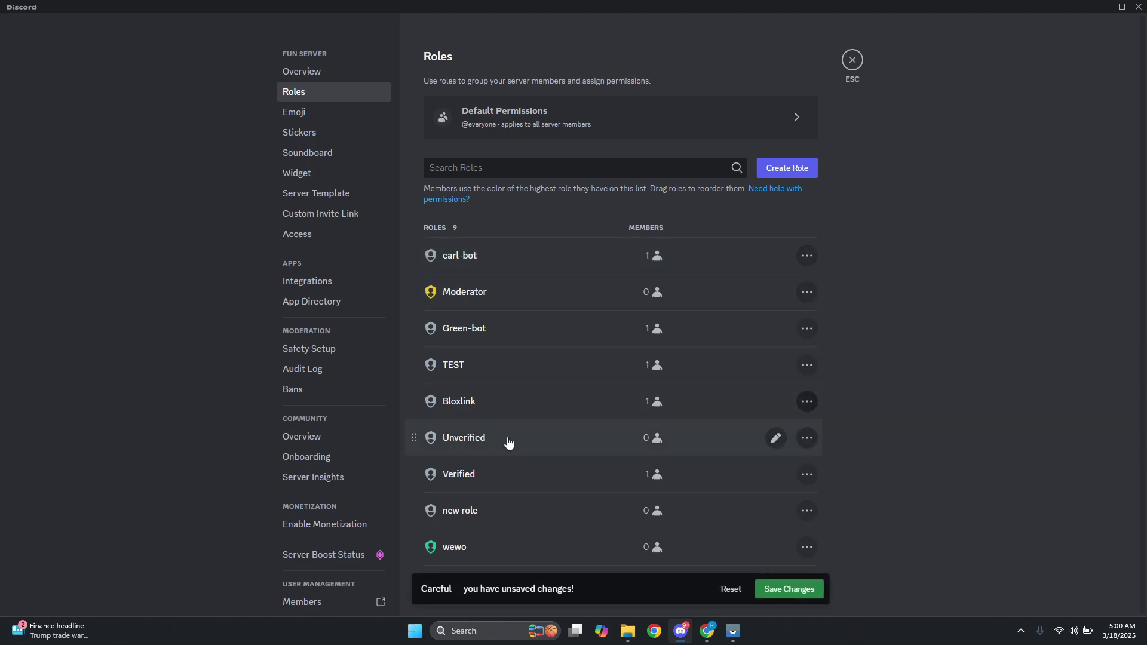
pyautogui.click(791, 591)
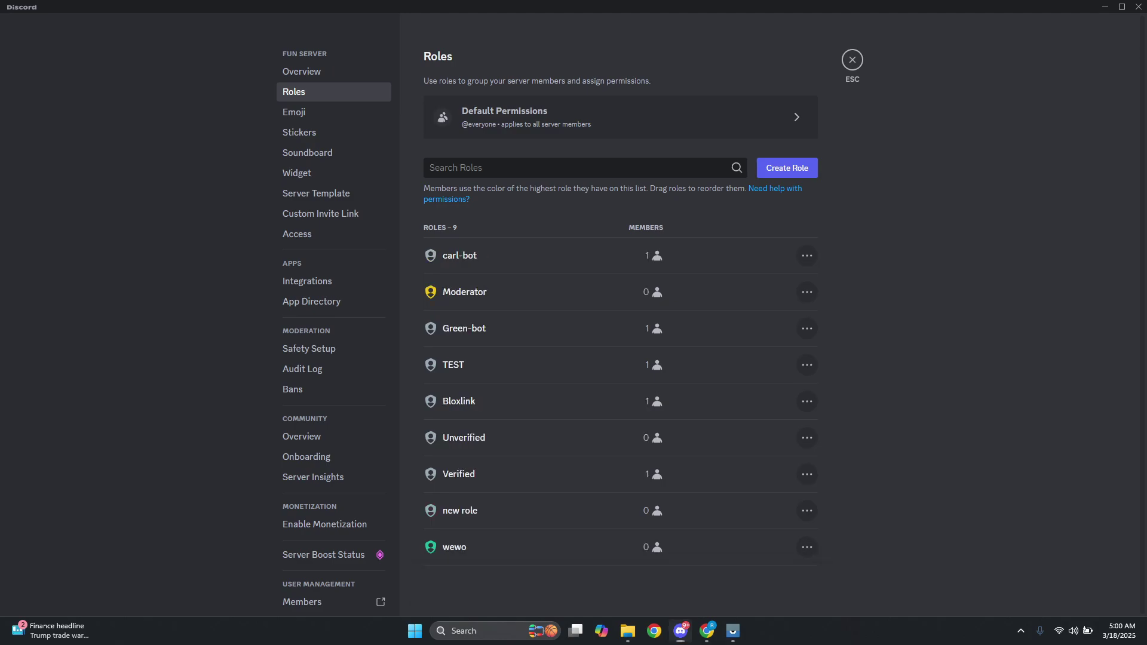
pyautogui.click(852, 59)
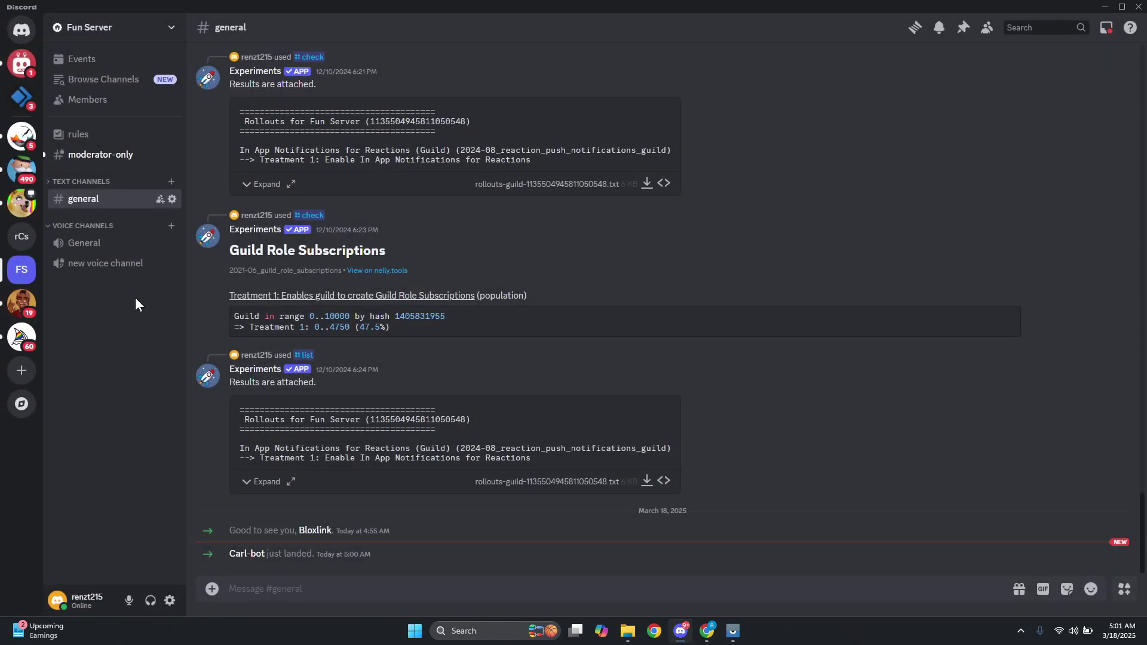
# Step: Create a text channel named fun-roles in Fun Server
pyautogui.click(172, 183)
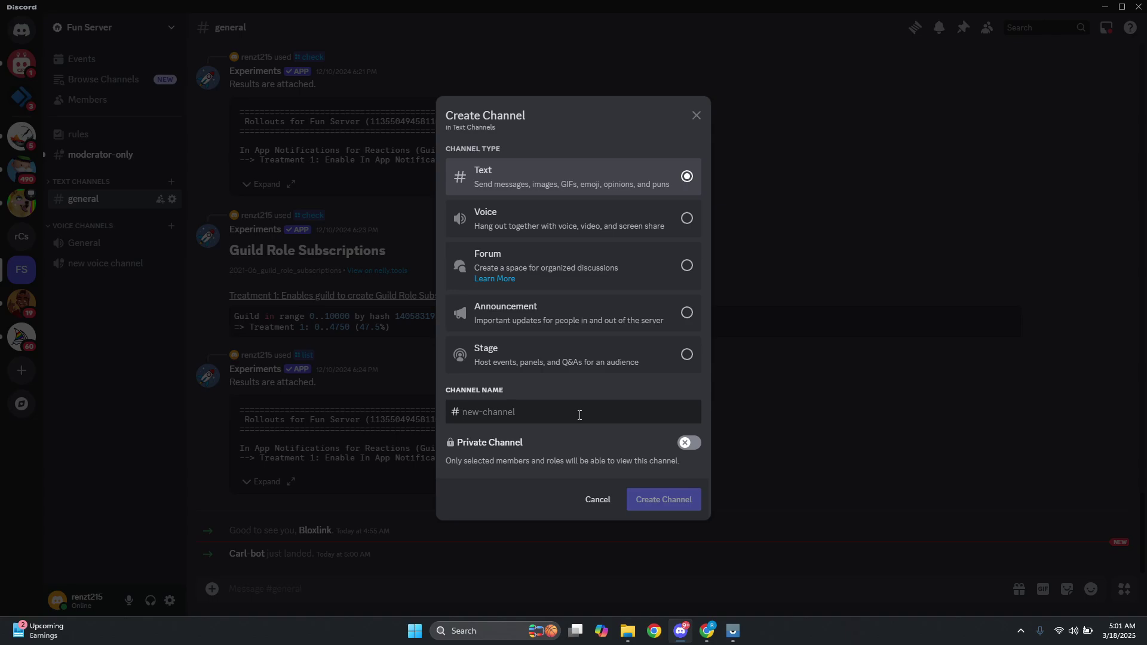
pyautogui.write('fun-roles')
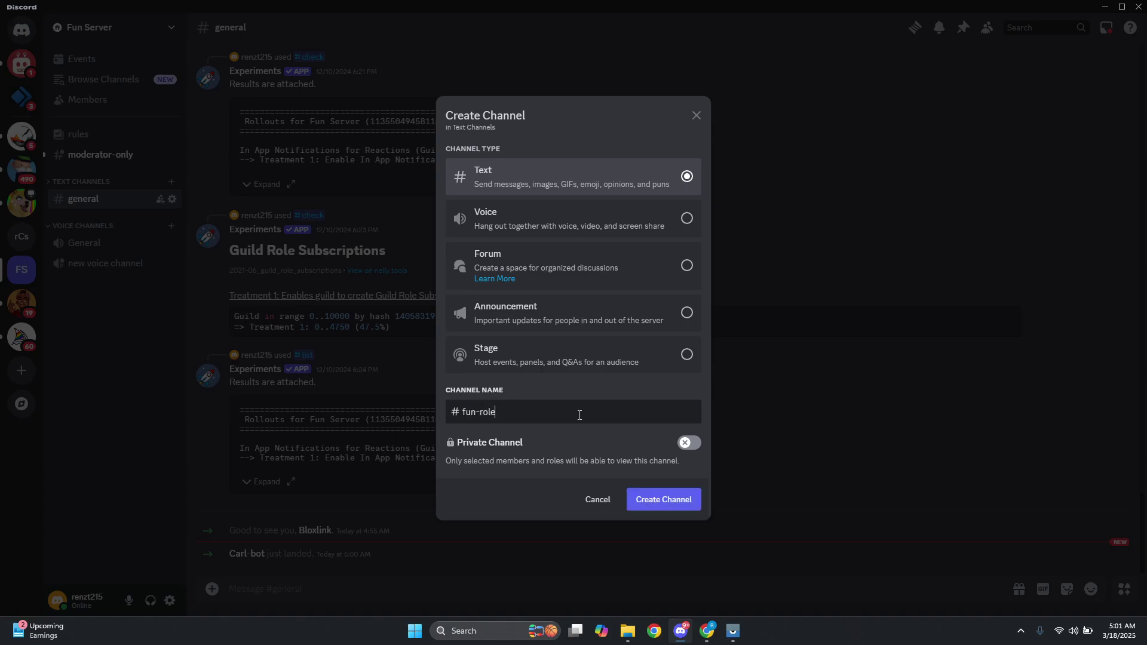
pyautogui.click(670, 507)
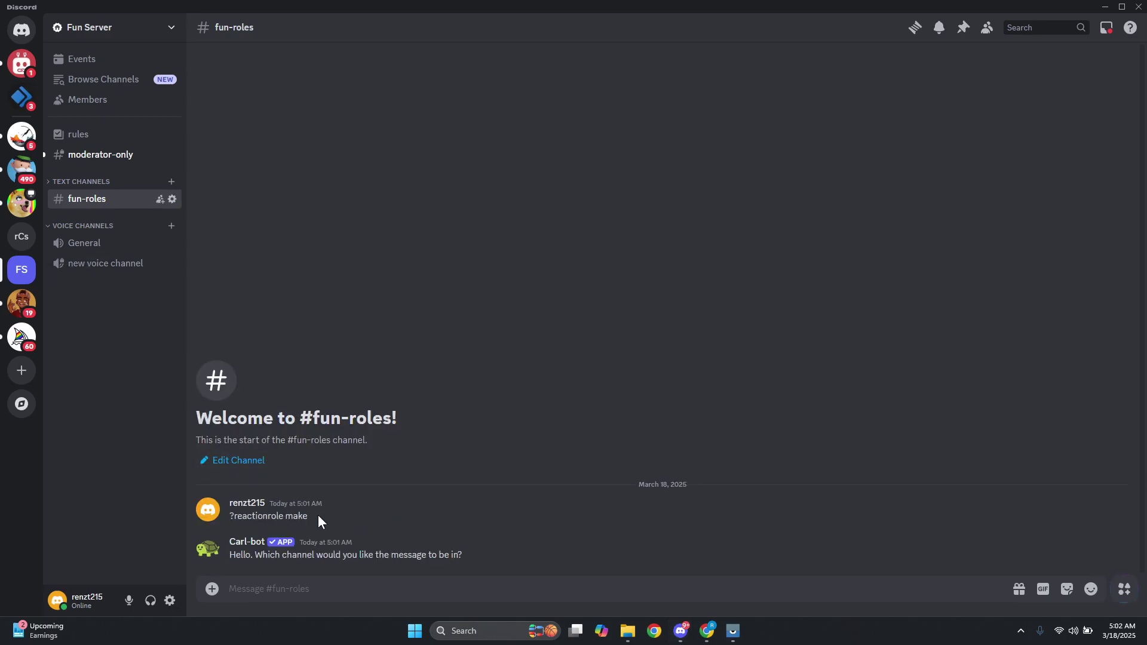
# Step: Give Carl-bot #fun-roles as the channel and 'this is just some fun role channel | lol nothing new here' as title/description
pyautogui.moveTo(318, 515); pyautogui.dragTo(227, 519)
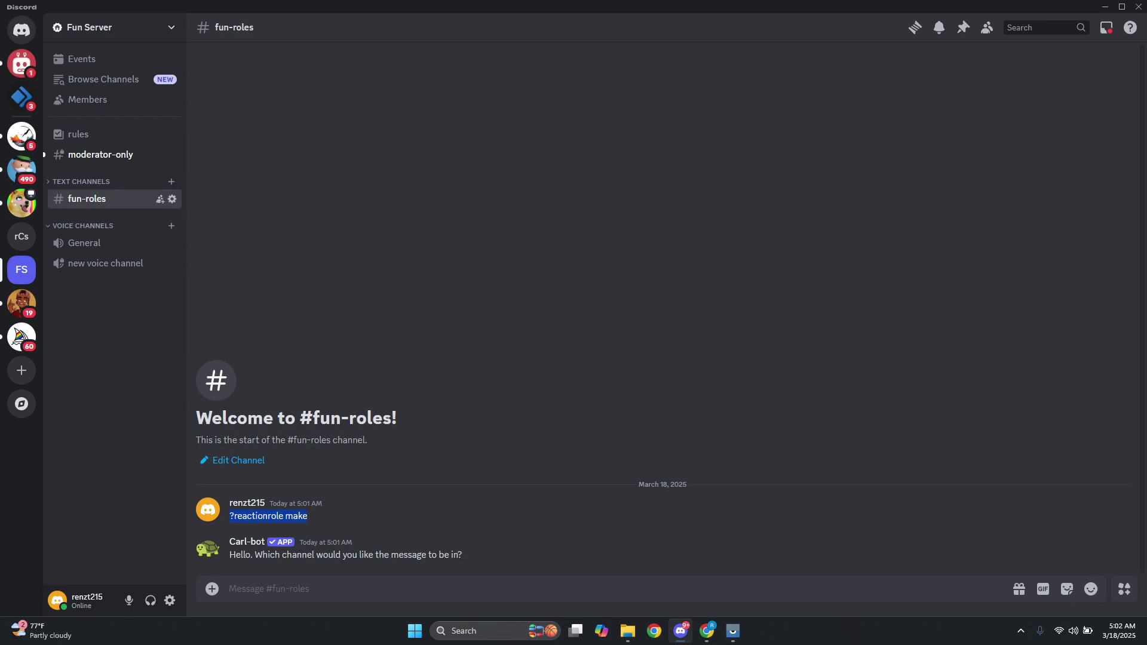
pyautogui.click(300, 589)
pyautogui.write('#fun')
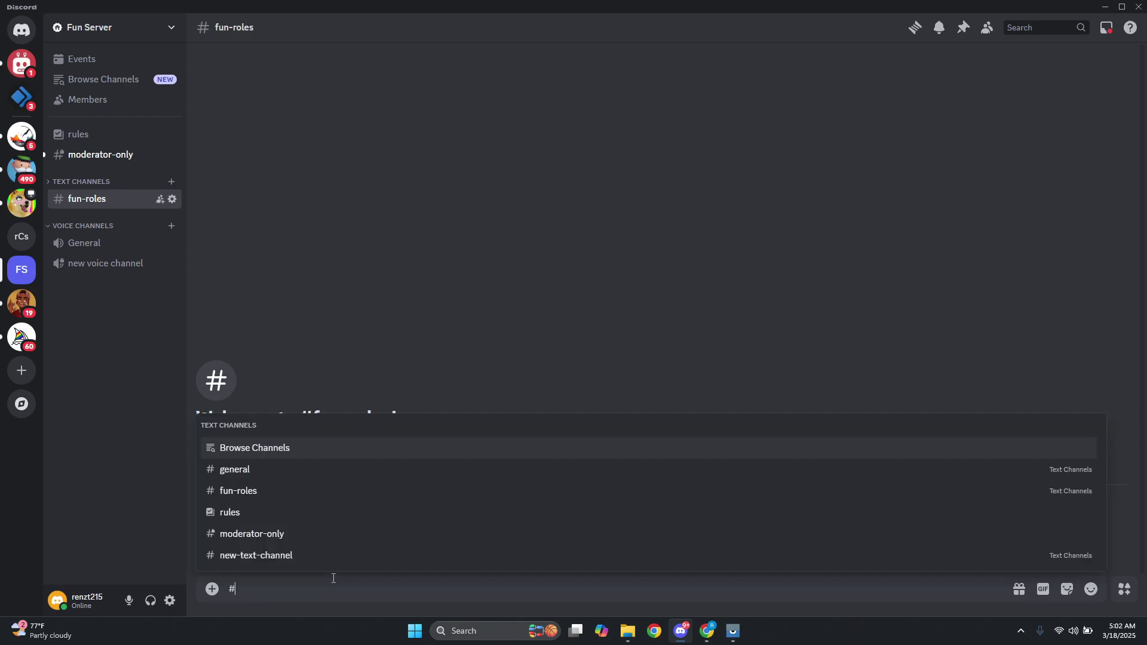
pyautogui.click(265, 562)
pyautogui.press('Return')
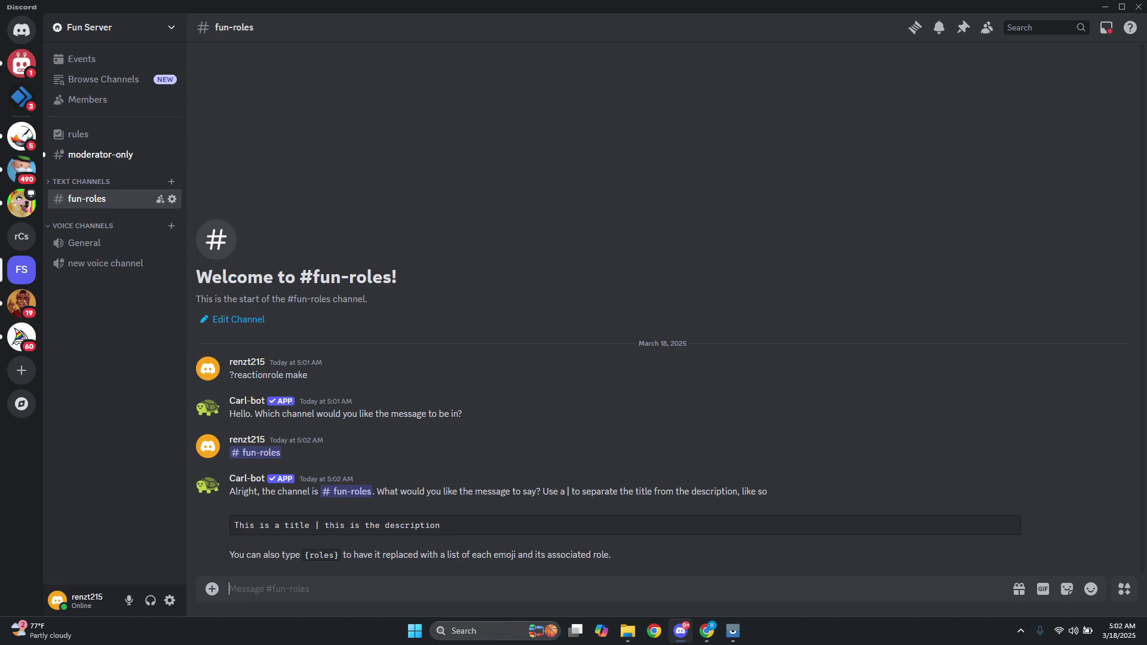
pyautogui.write('this is just some fun role channel | lol nothing new here')
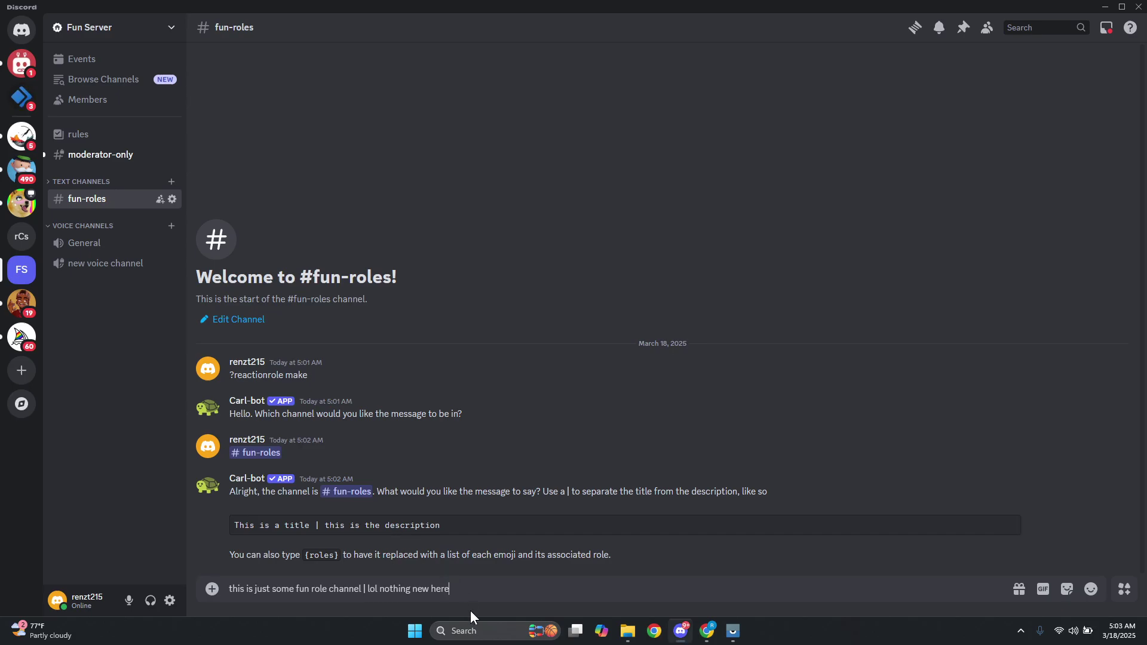
pyautogui.press('Return')
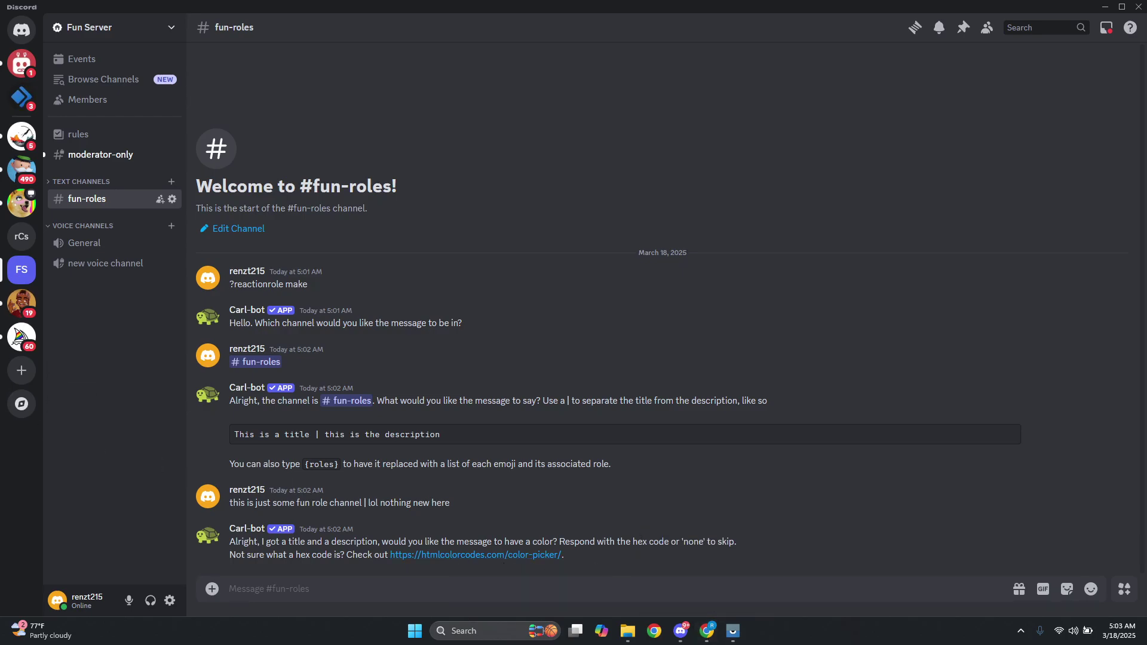
# Step: Copy the hex colour #FF5733 from the HTML Color Codes picker into Discord's message box
pyautogui.rightClick(510, 555)
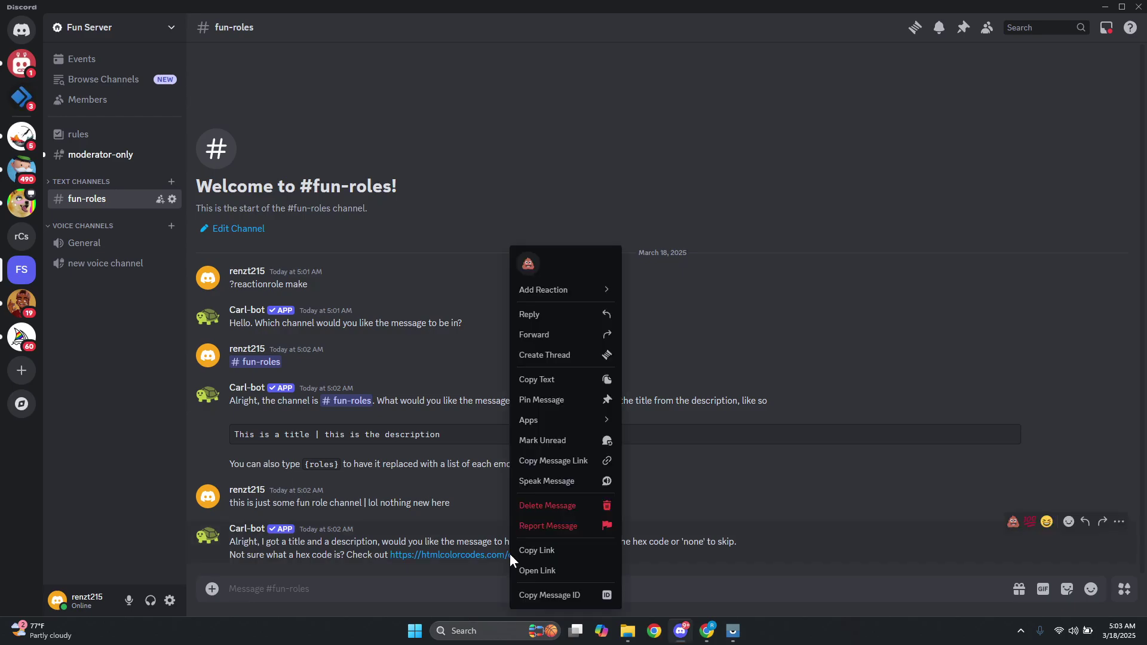
pyautogui.click(538, 550)
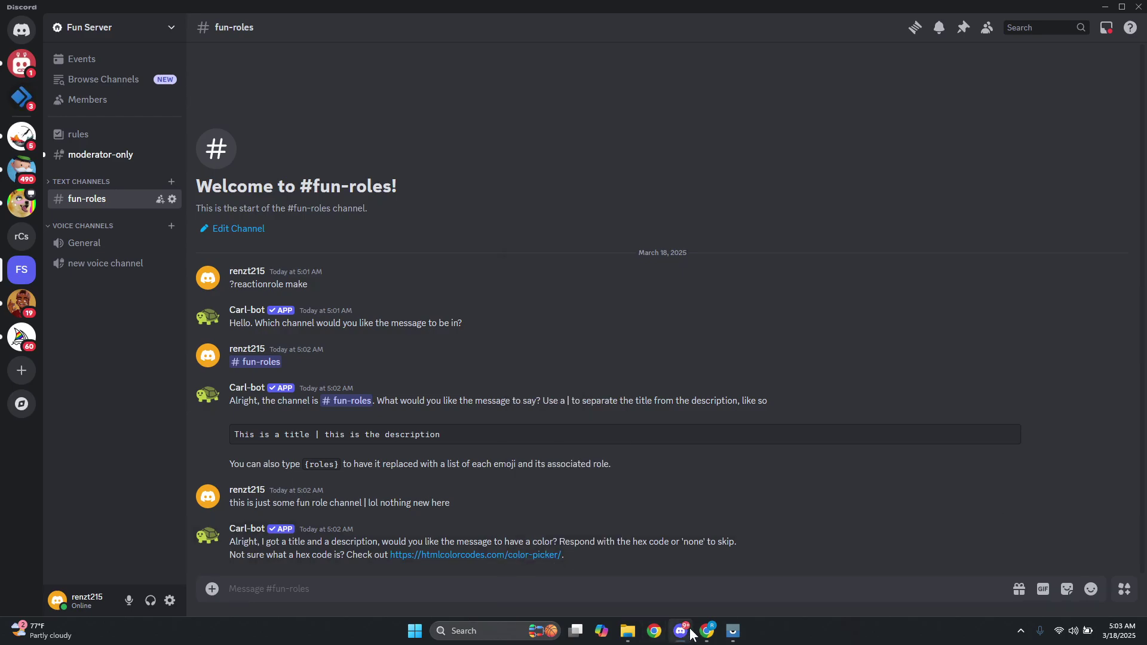
pyautogui.hotkey('alt', 'Tab')
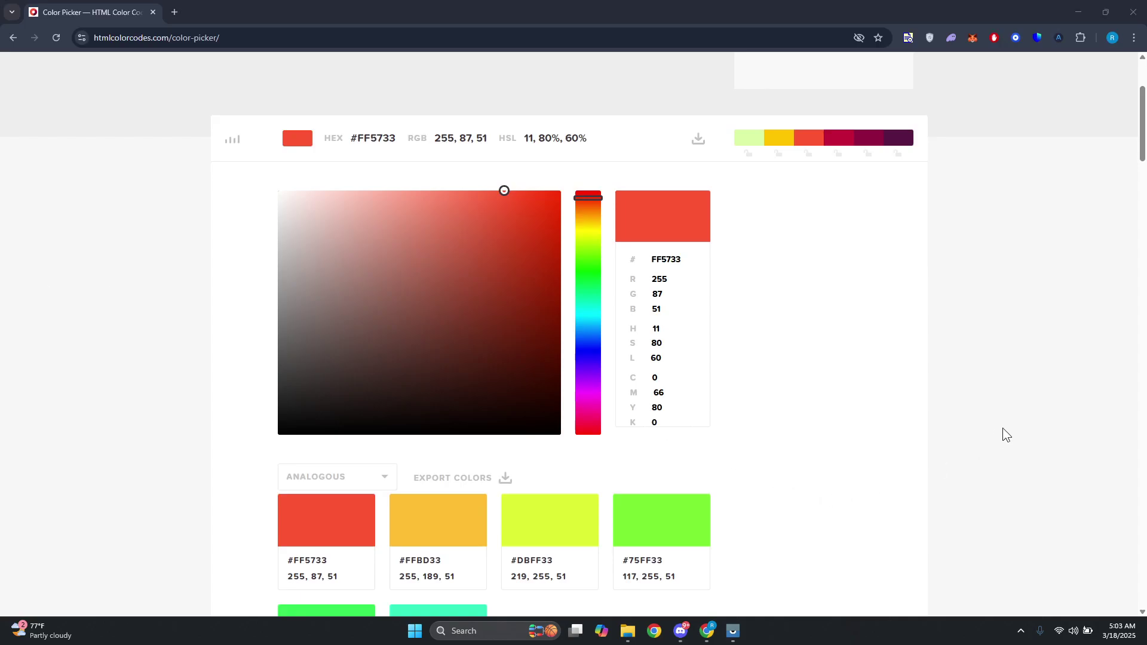
pyautogui.doubleClick(368, 135)
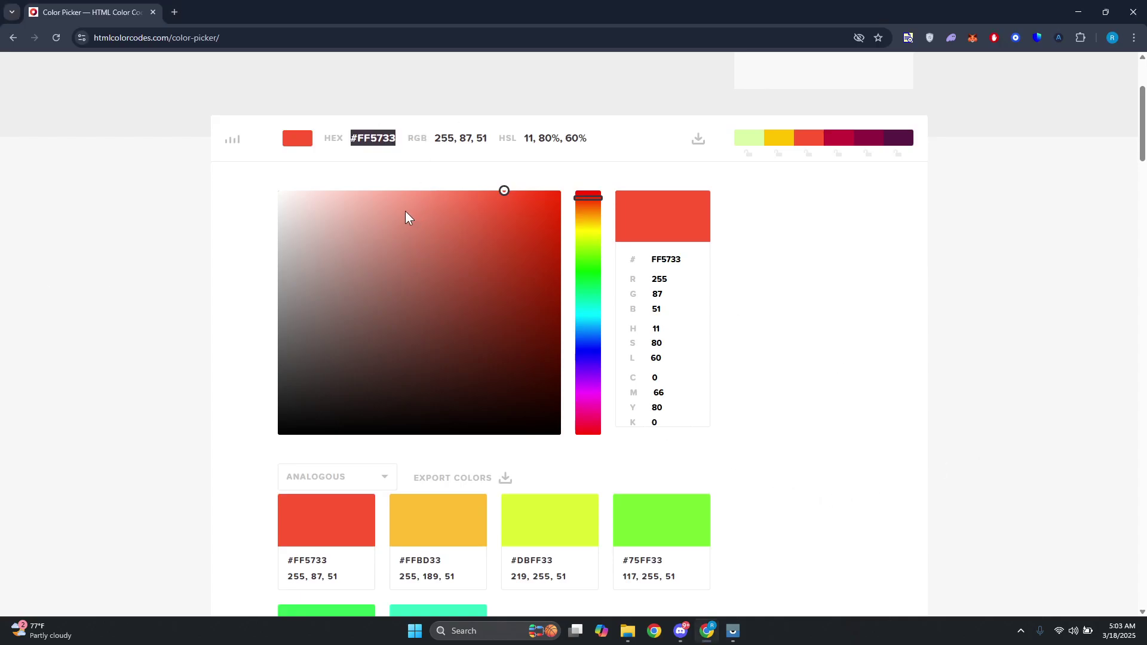
pyautogui.click(680, 630)
pyautogui.click(336, 589)
pyautogui.hotkey('ctrl', 'v')
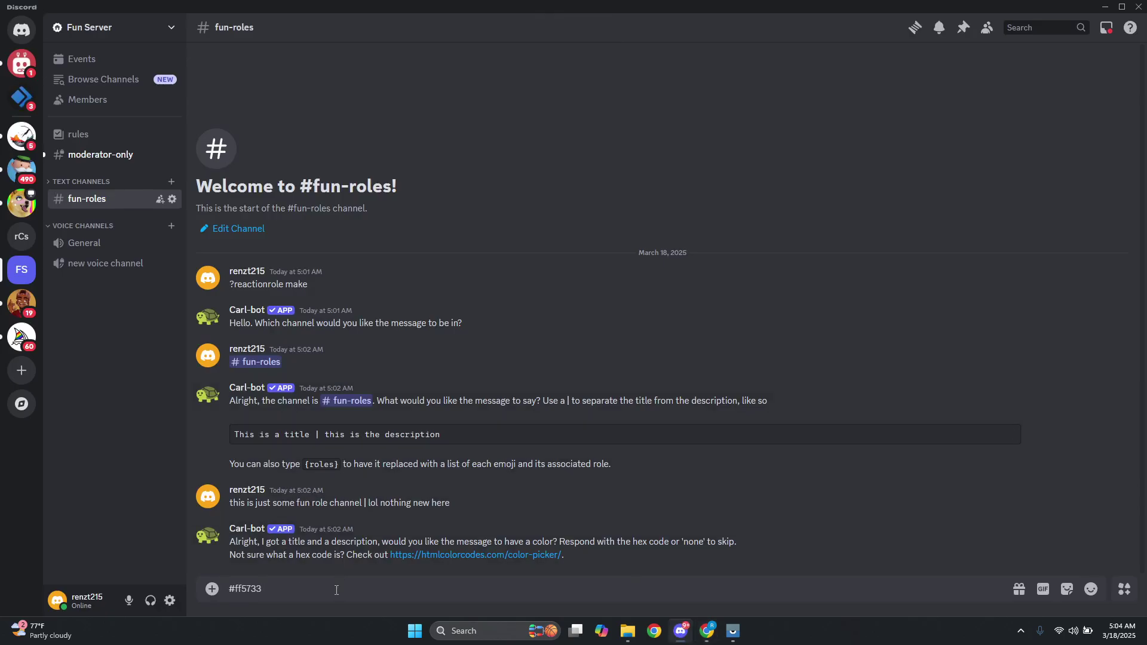
# Step: Send #ff5733 to Carl-bot as the message colour, then send a pasted emoji-role line
pyautogui.press('Return')
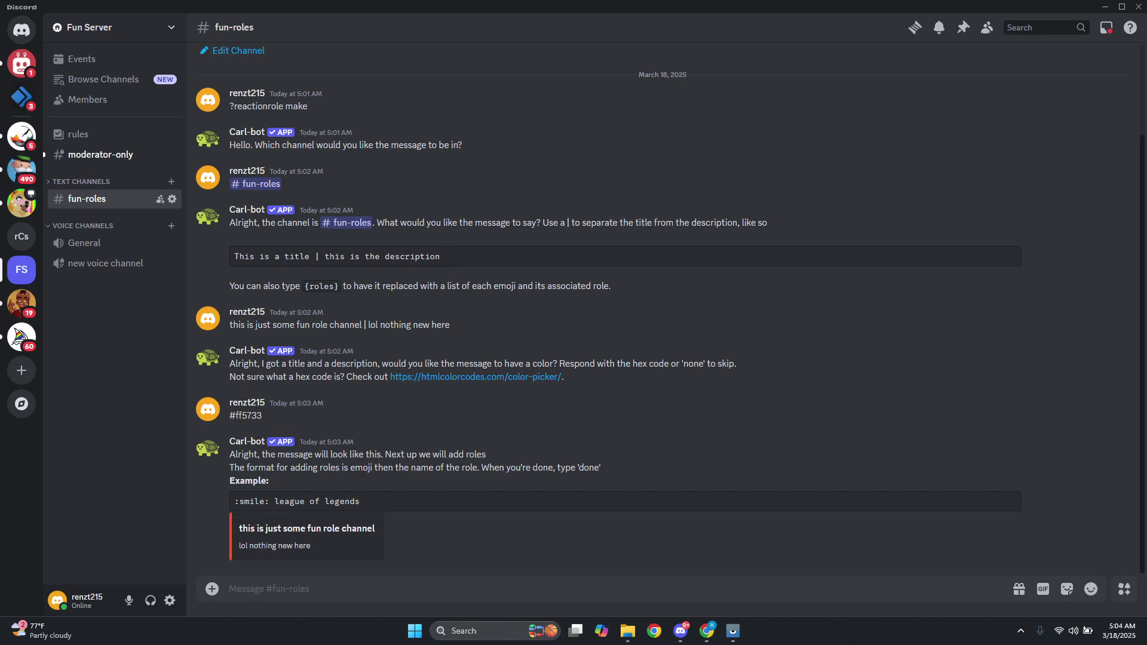
pyautogui.click(1088, 589)
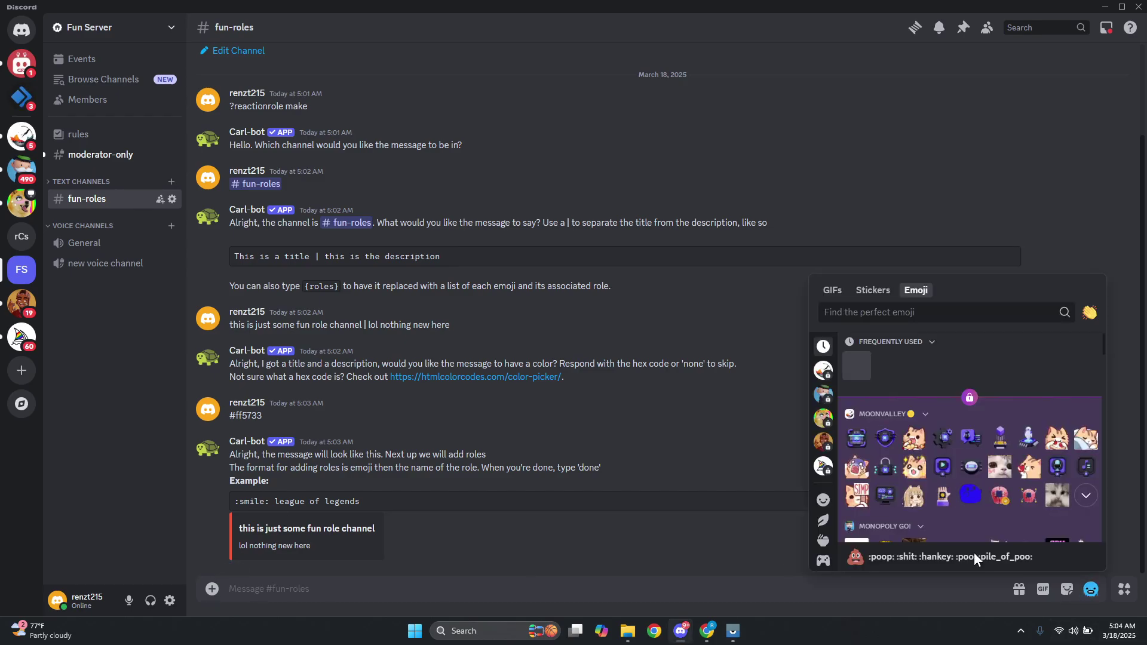
pyautogui.click(1091, 590)
pyautogui.click(1067, 590)
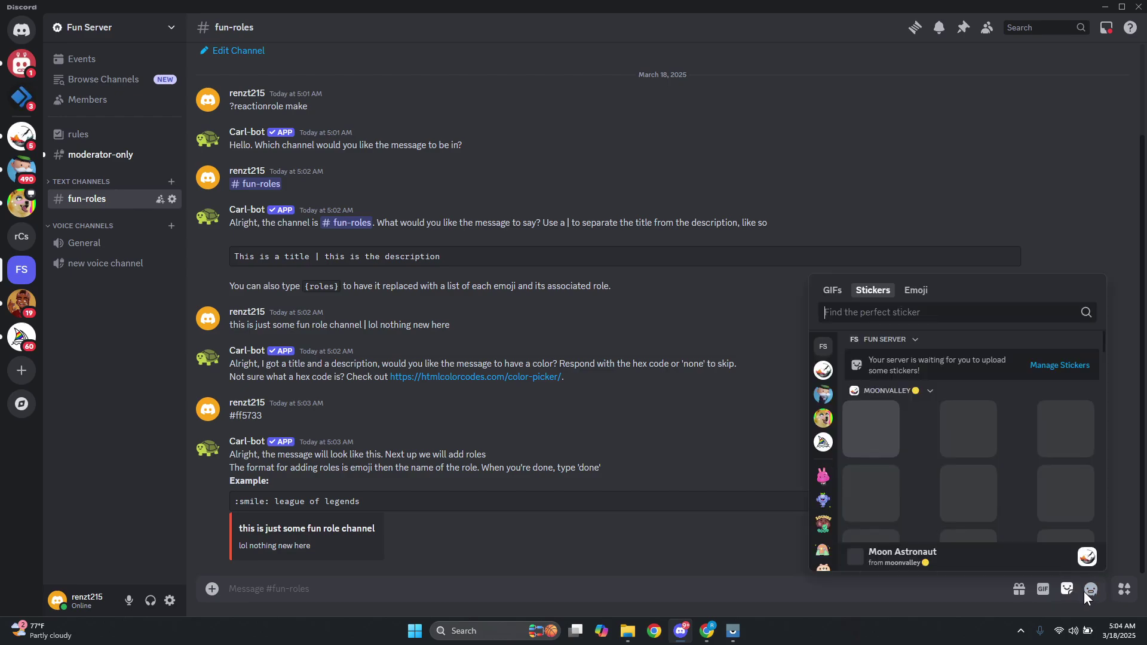
pyautogui.click(1083, 591)
pyautogui.hotkey('ctrl', 'v')
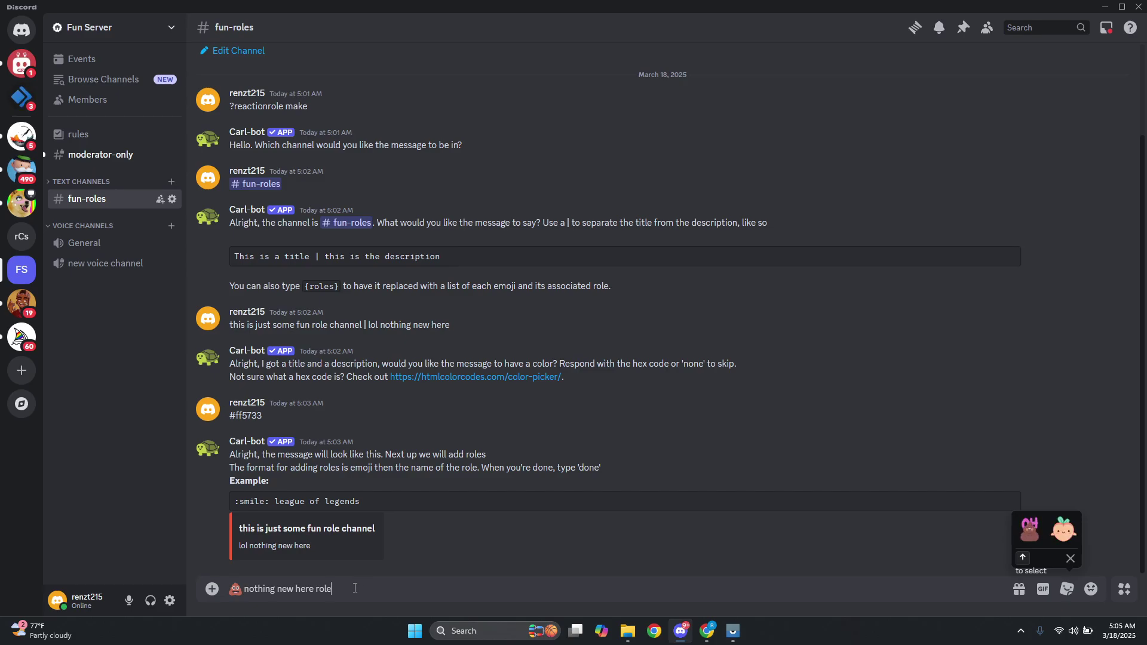
pyautogui.press('Return')
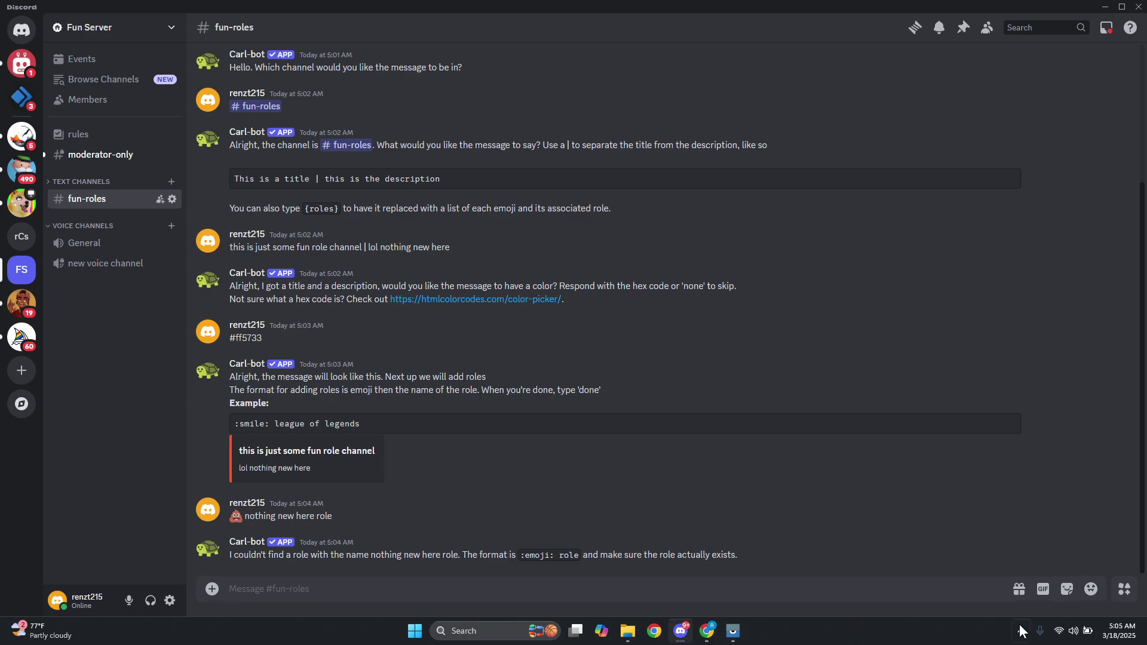
# Step: Pair the 💩 emoji with the wewo role and send it to Carl-bot
pyautogui.click(1090, 590)
pyautogui.click(856, 366)
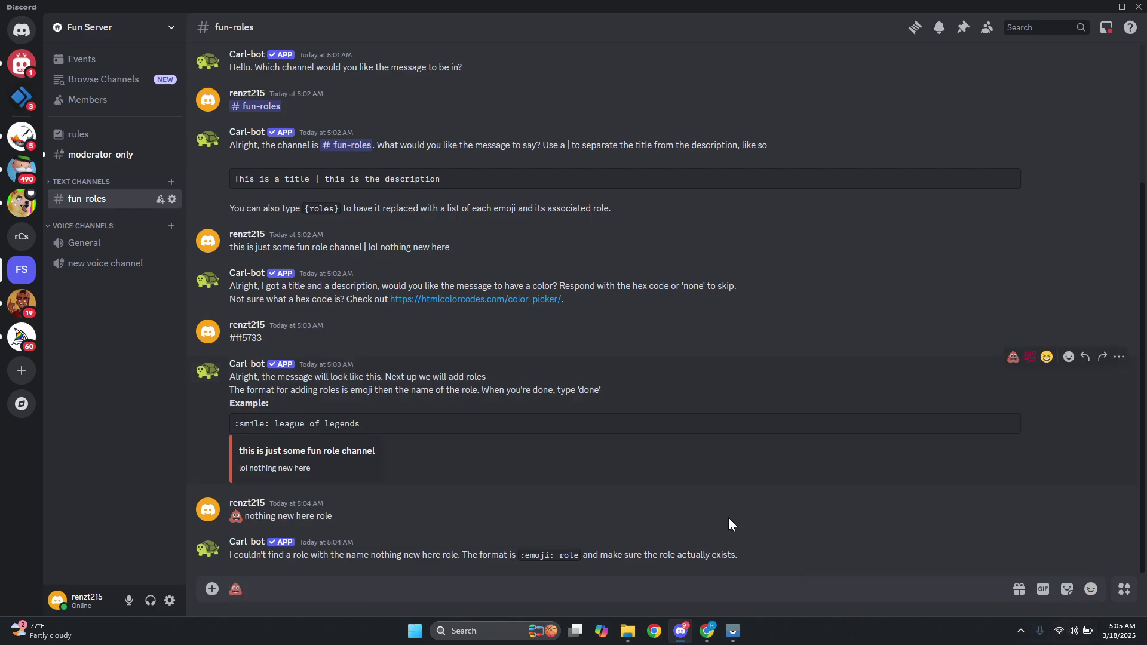
pyautogui.write('wewo')
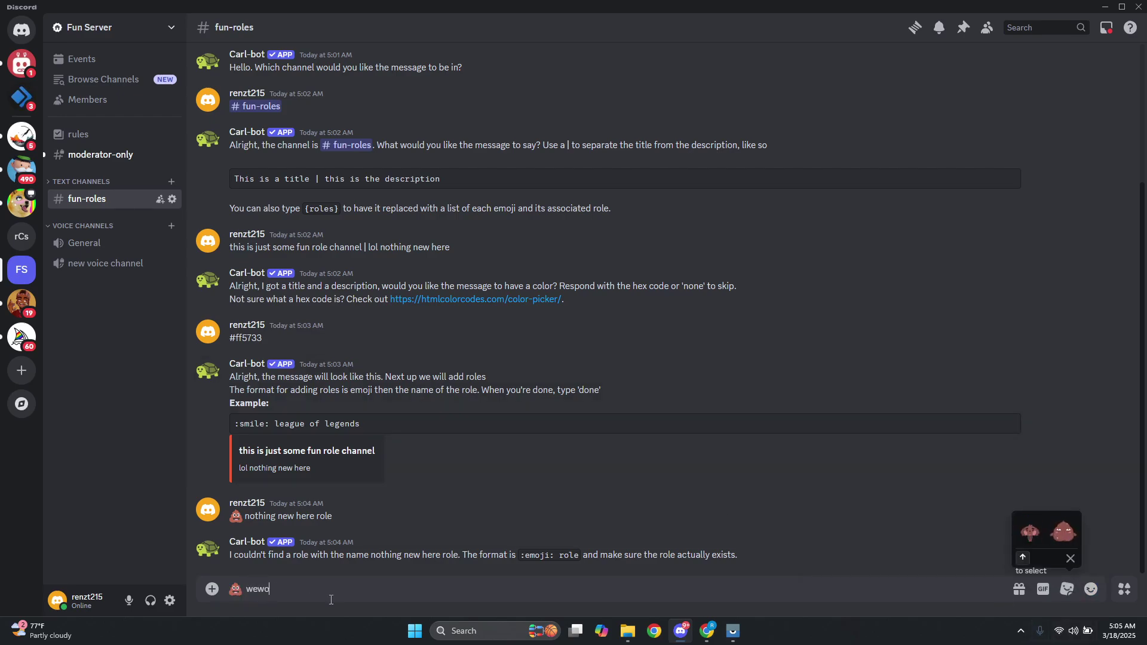
pyautogui.press('Return')
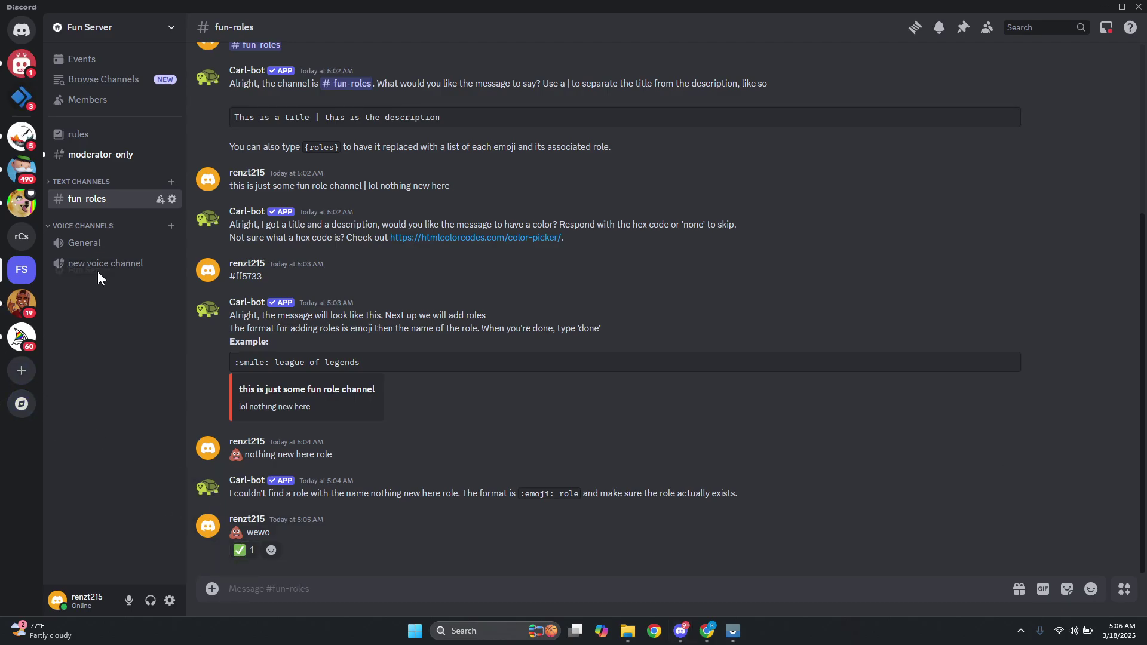
pyautogui.click(344, 593)
# Step: Send 'done' to finish Carl-bot's reaction-role setup and show the member list
pyautogui.write('done')
pyautogui.press('Return')
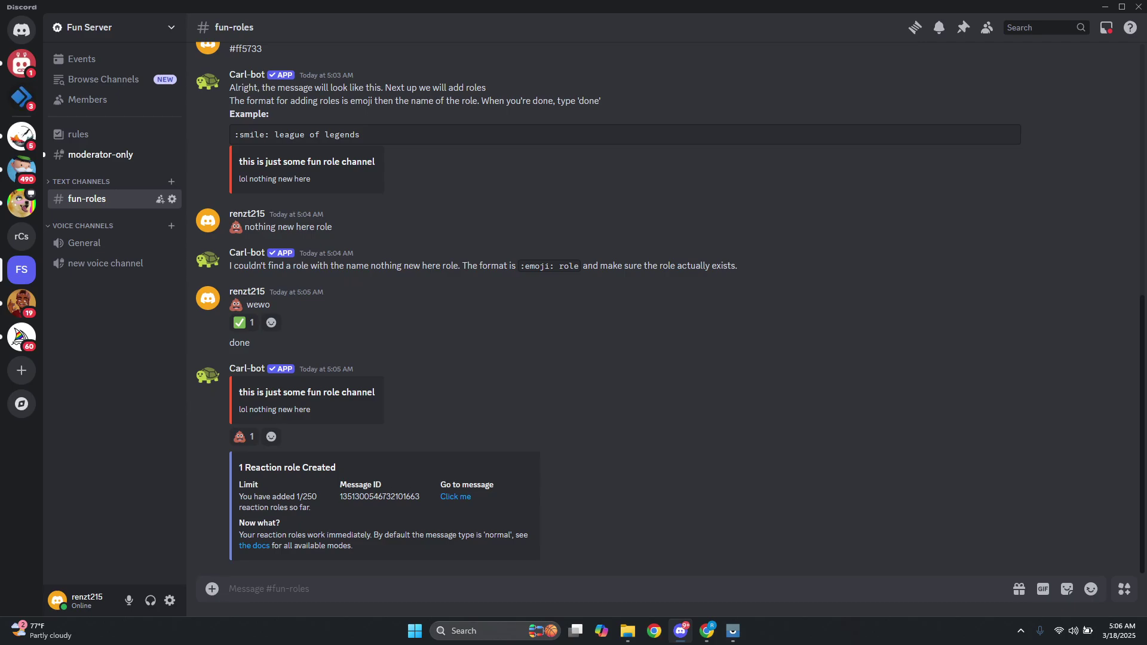
pyautogui.click(986, 27)
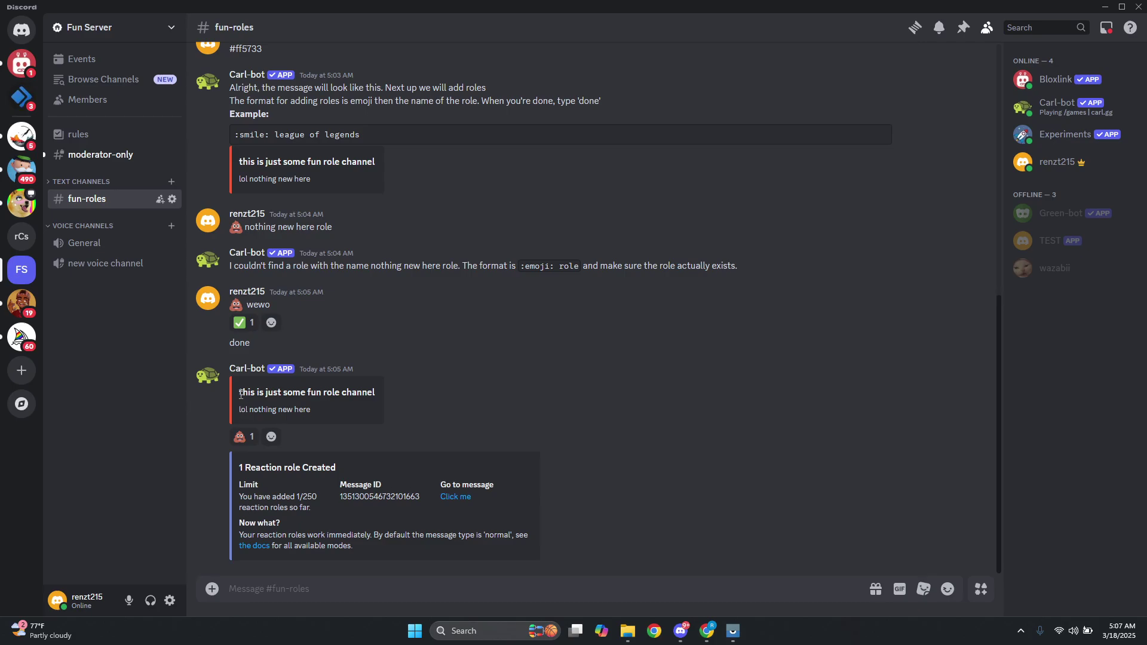
pyautogui.moveTo(318, 416); pyautogui.dragTo(238, 411)
# Step: React with 💩 on Carl-bot's message and confirm wewo appears on your profile beside Verified
pyautogui.click(242, 436)
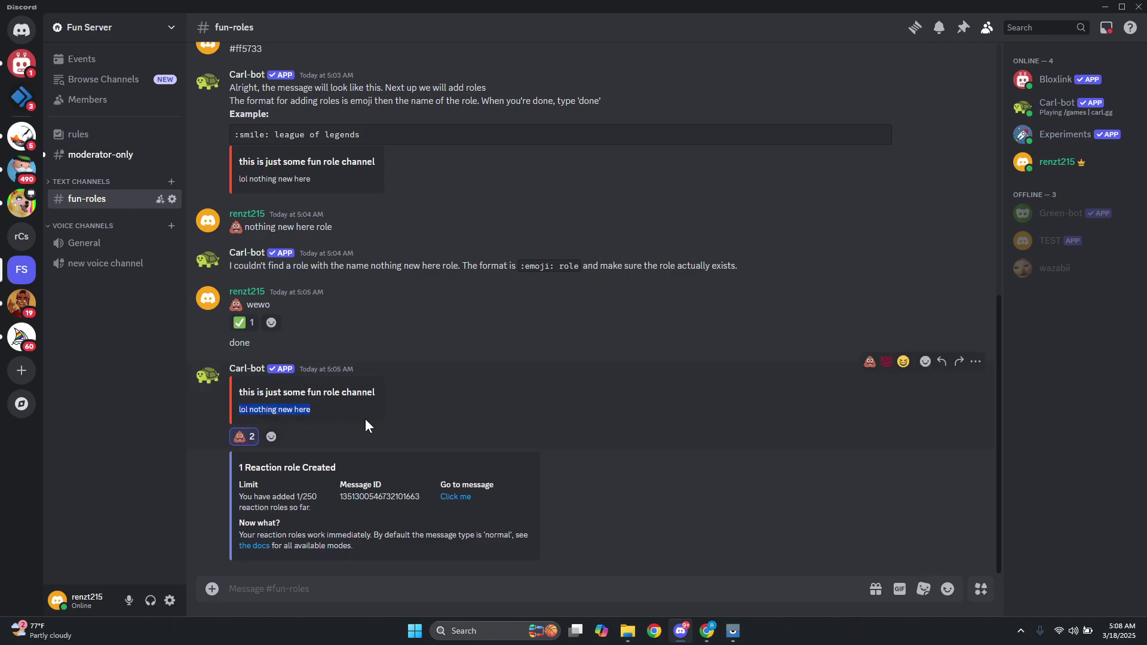
pyautogui.click(241, 437)
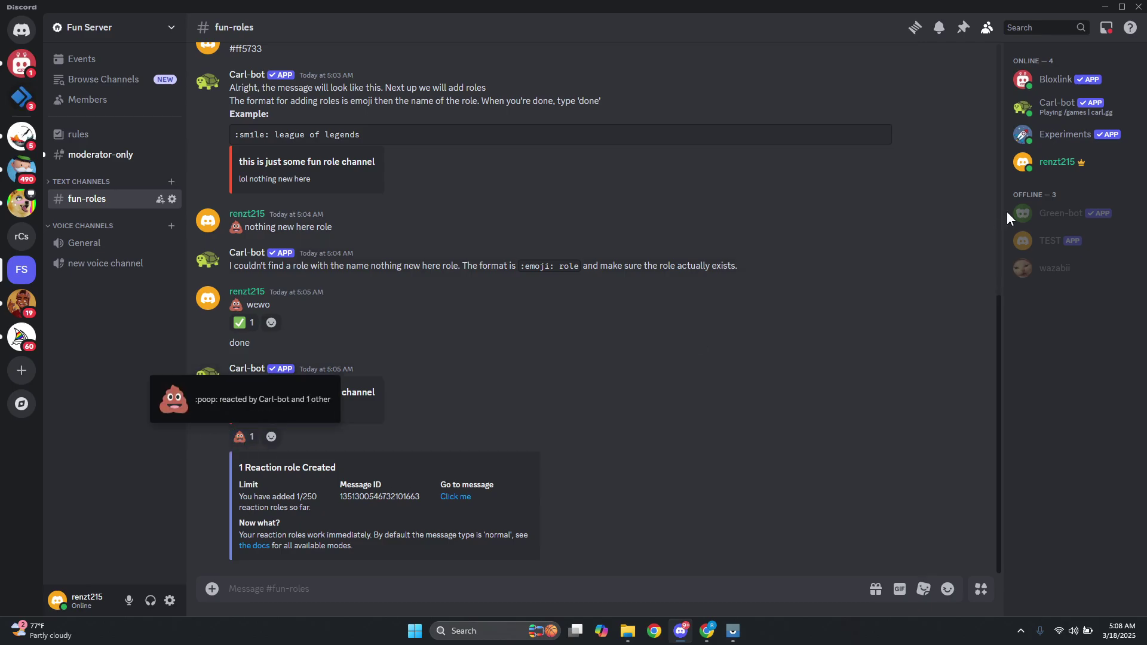
pyautogui.click(1055, 159)
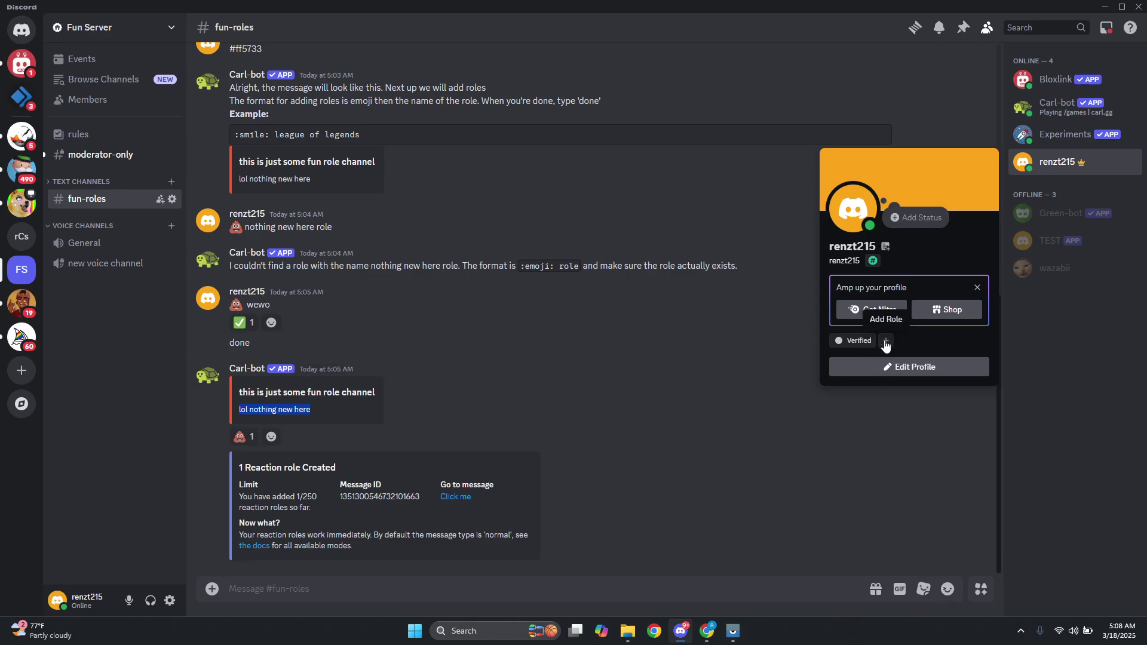
pyautogui.click(242, 436)
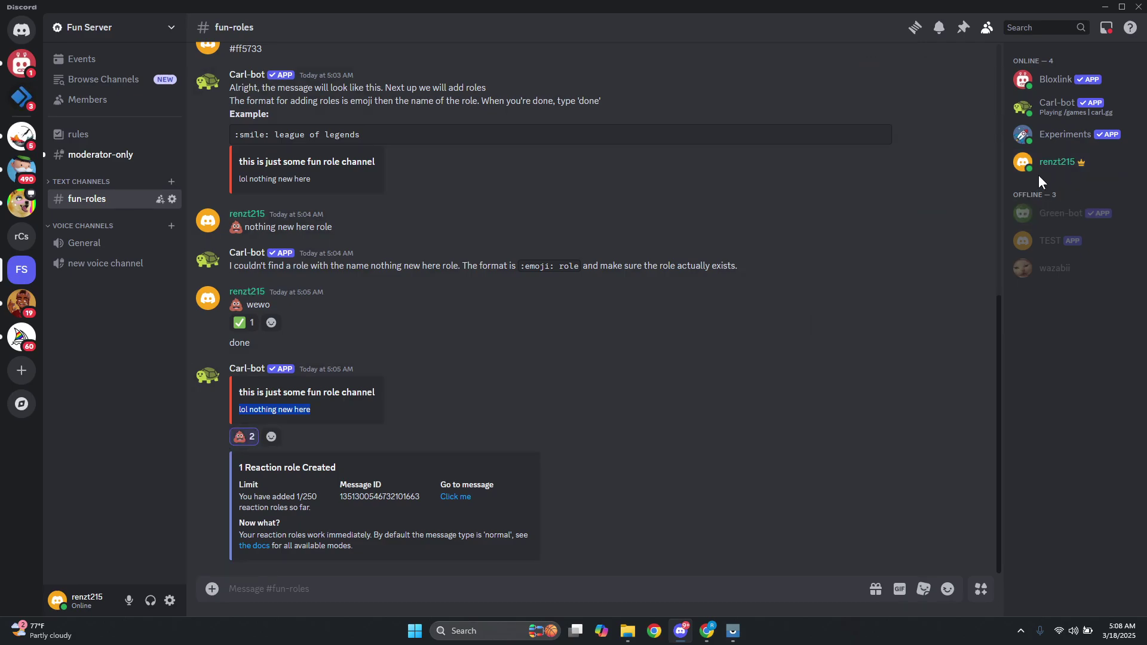
pyautogui.click(1061, 162)
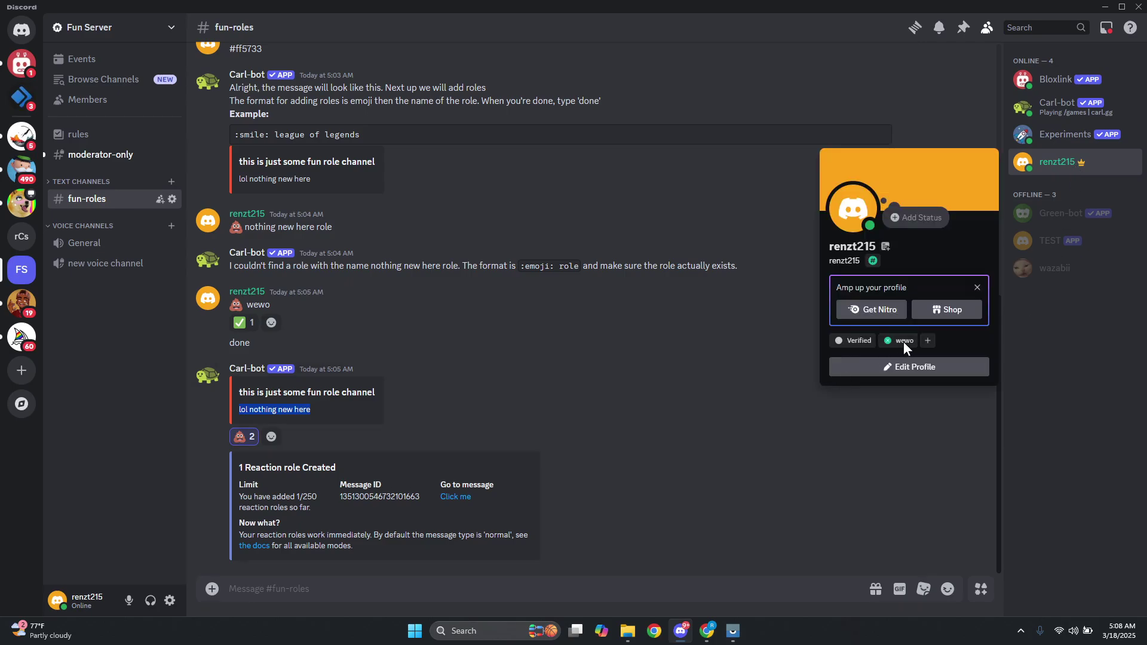